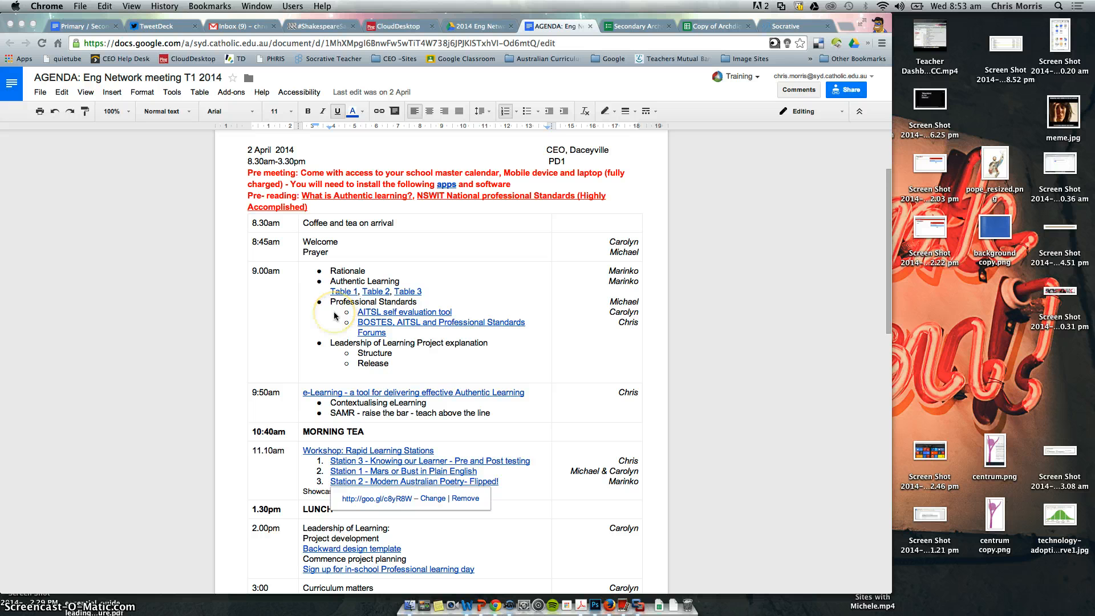
Scroll the agenda document and place the cursor just before 'Structure'.
click(326, 311)
scroll(340, 287, down, 2)
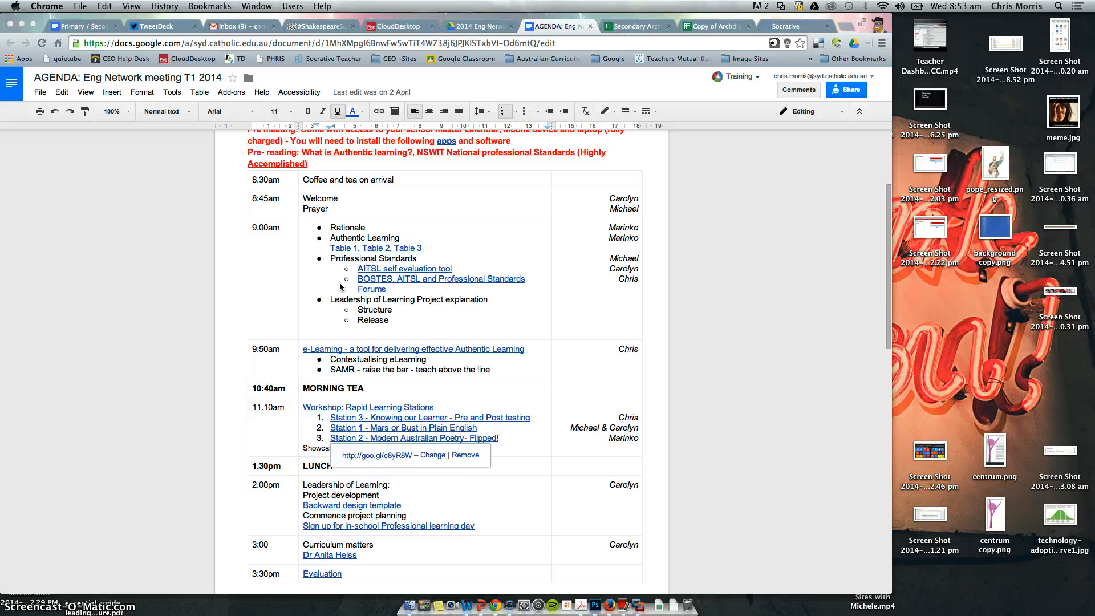
scroll(344, 289, down, 1)
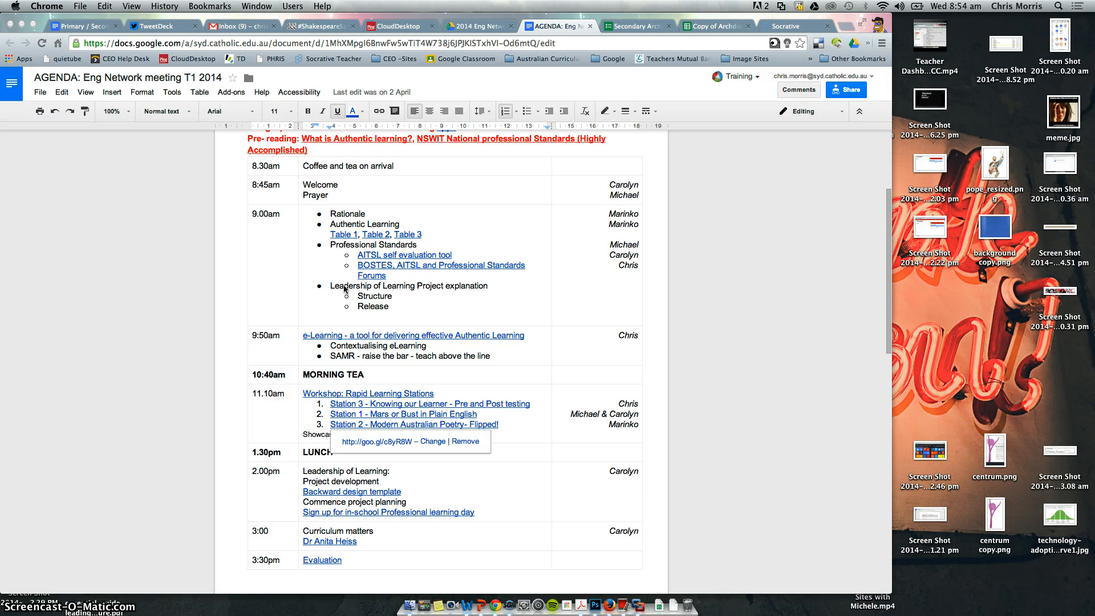
click(353, 294)
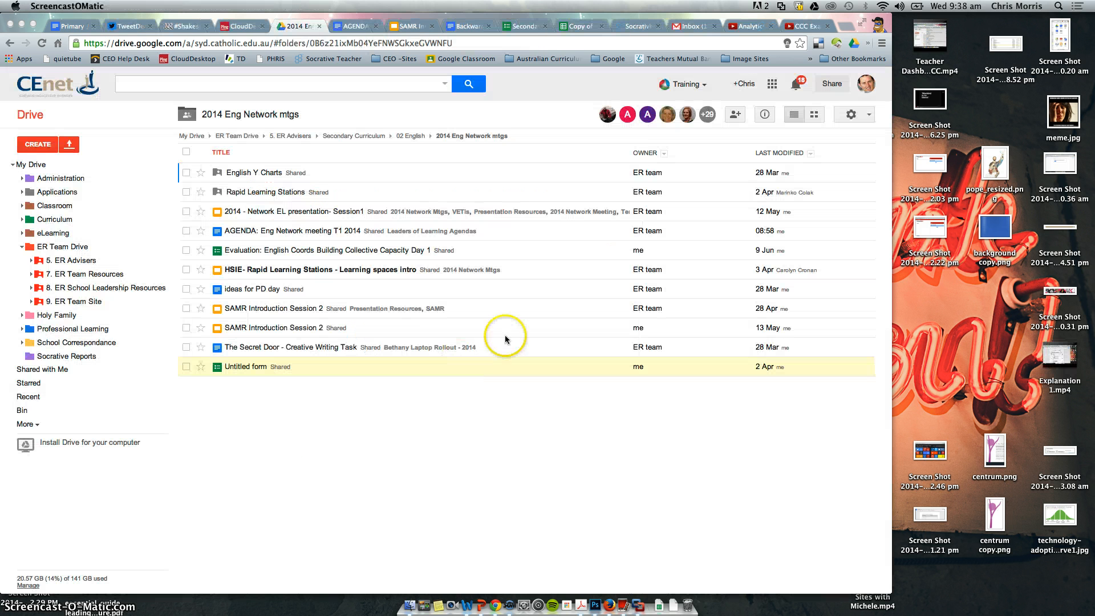
Open the CCC Example video's watch page from the YouTube analytics tab.
click(744, 26)
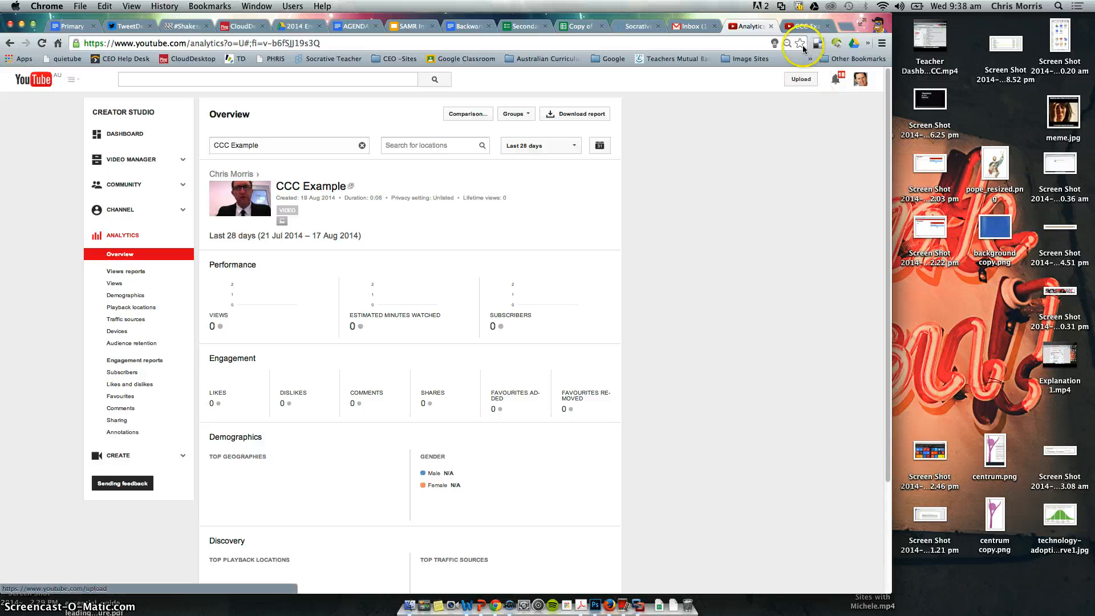
click(804, 27)
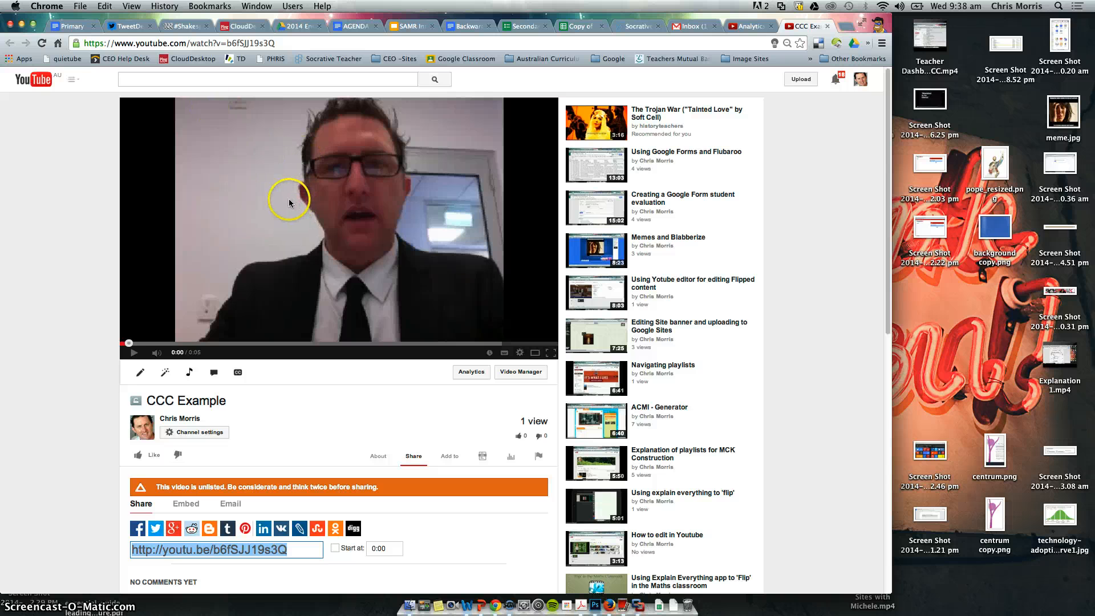
scroll(298, 298, down, 5)
click(295, 303)
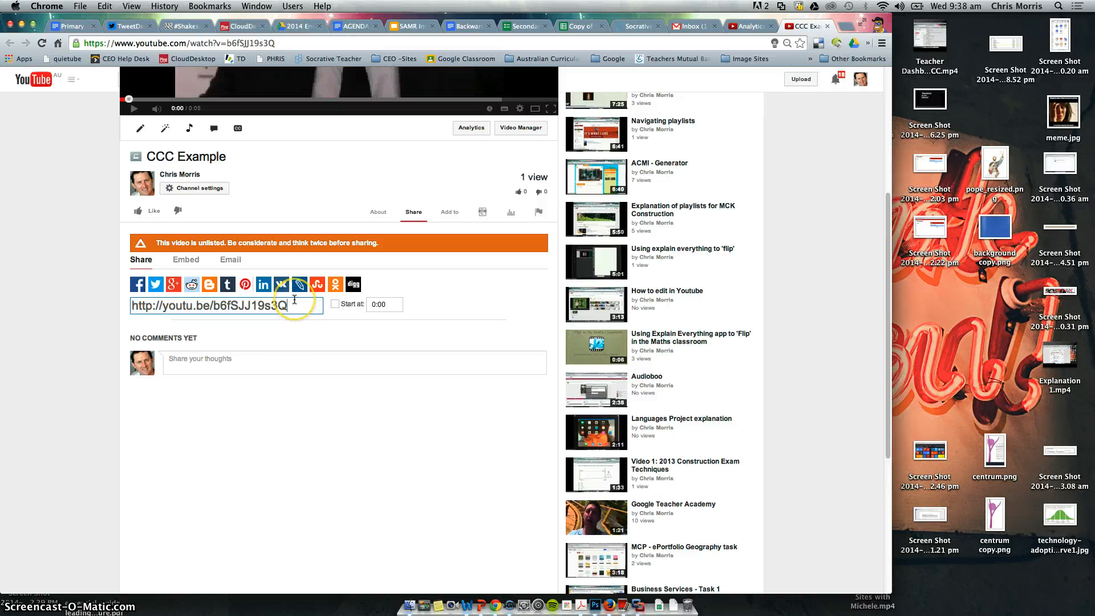
scroll(288, 308, up, 5)
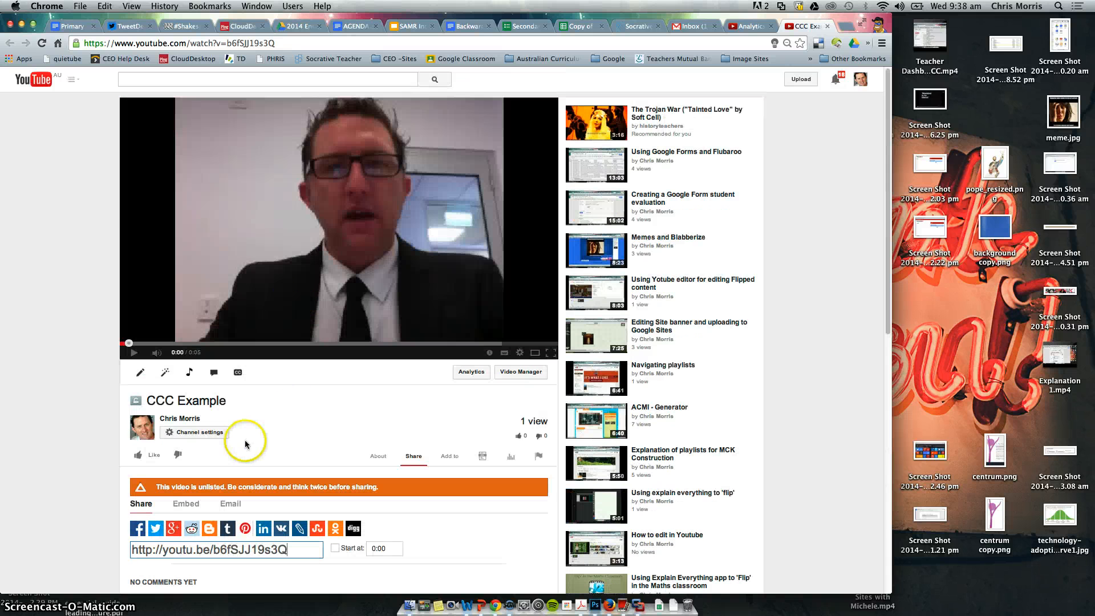
Bring up the video's Share options and select the full youtu.be short link.
click(144, 507)
click(146, 508)
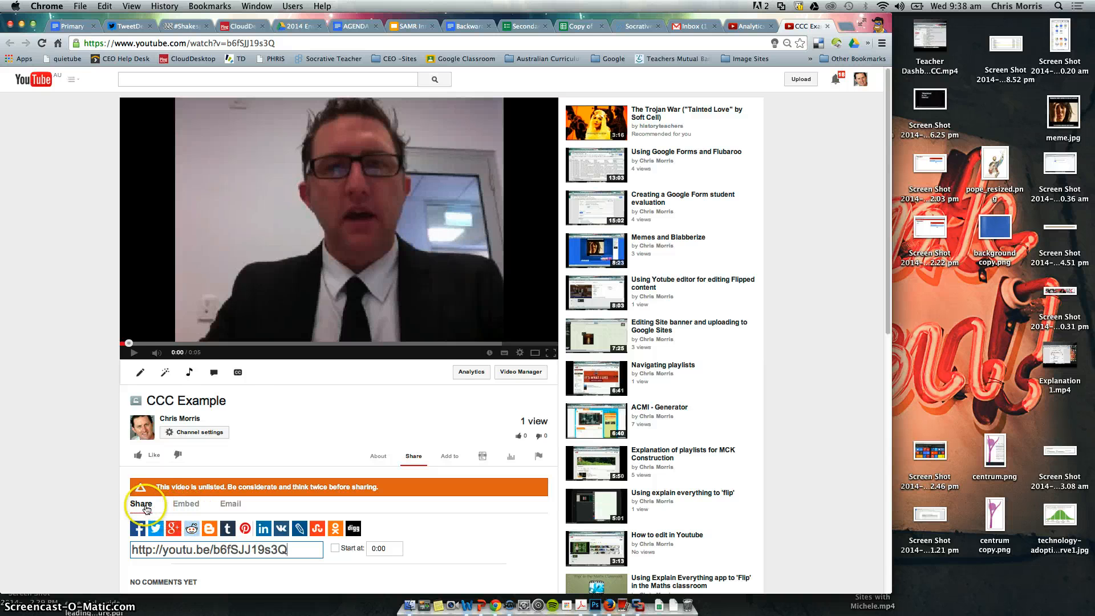
scroll(231, 388, down, 5)
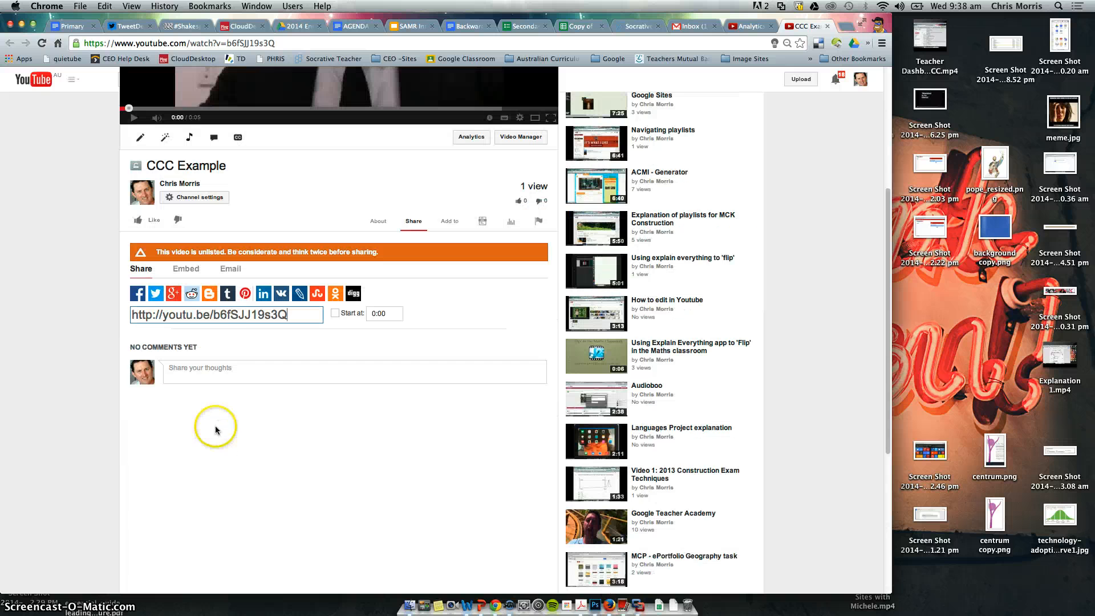
click(294, 315)
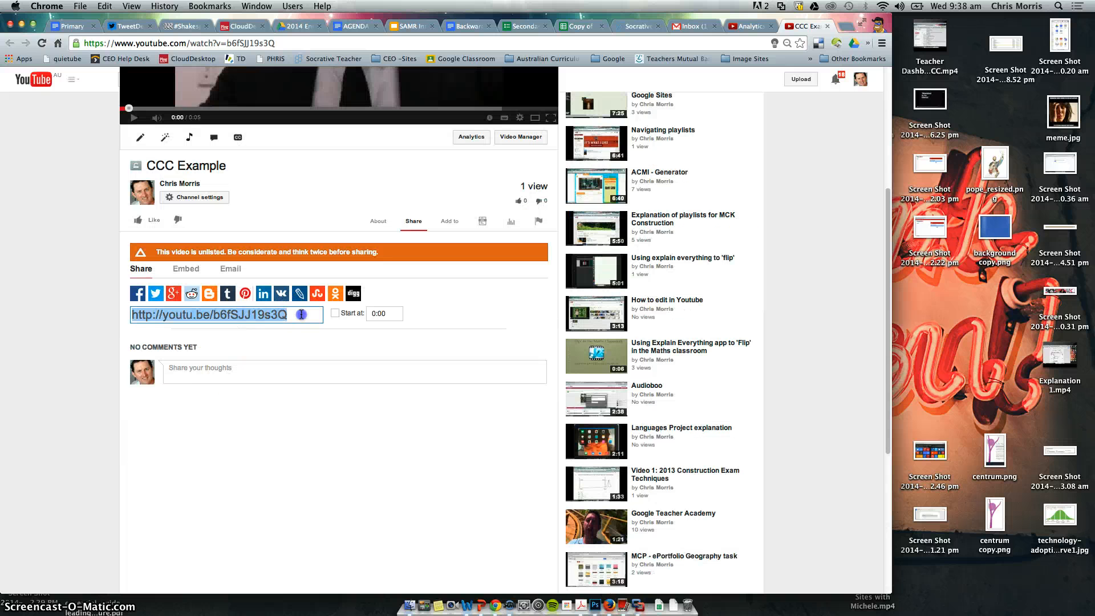
drag(301, 315, 132, 318)
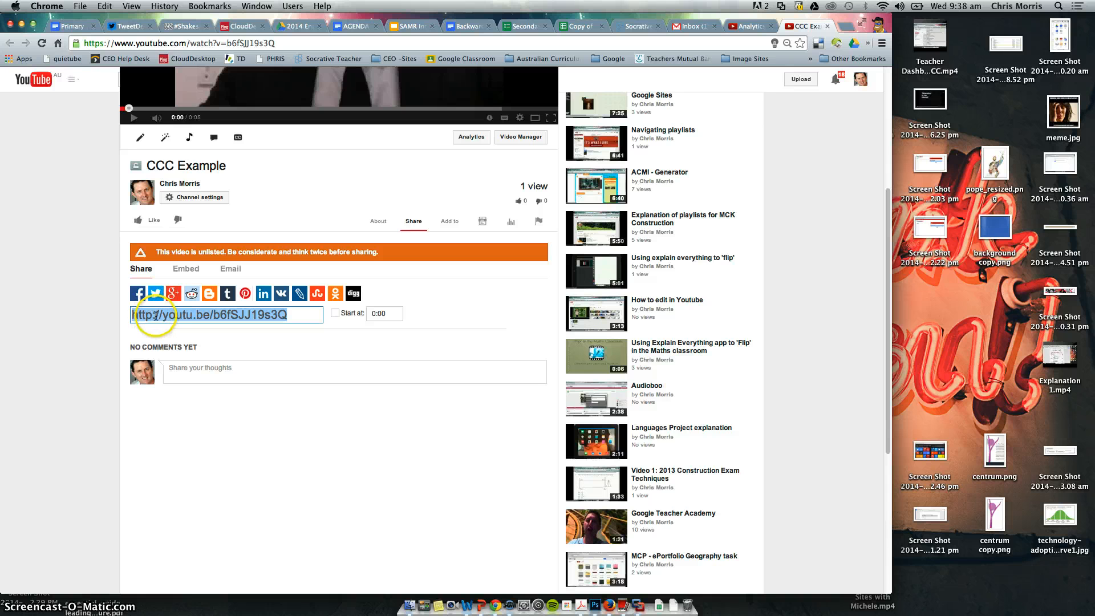
scroll(231, 326, up, 2)
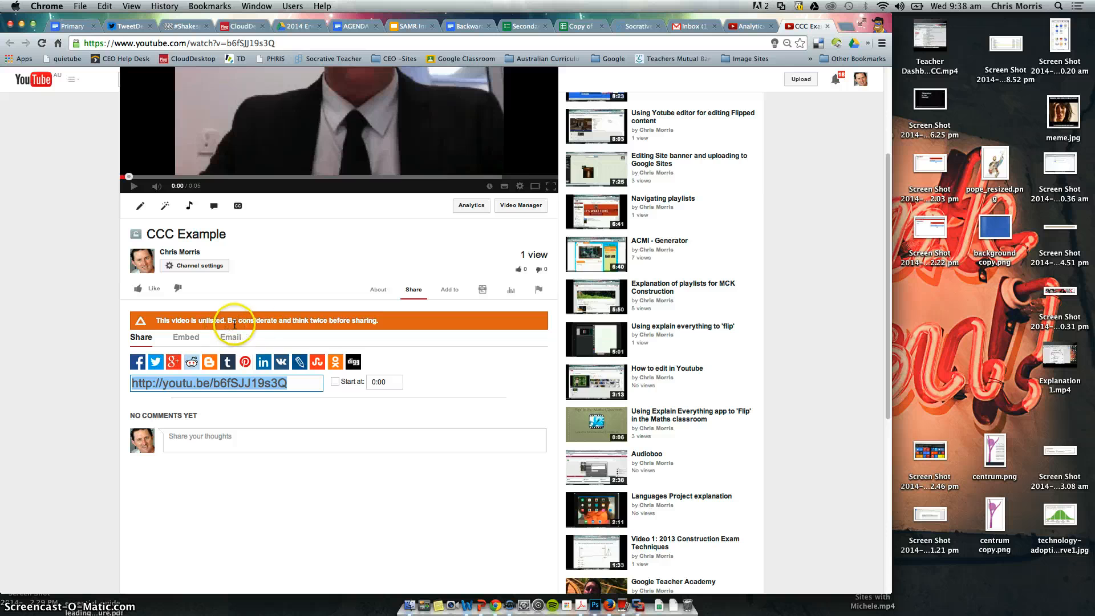
scroll(258, 314, down, 1)
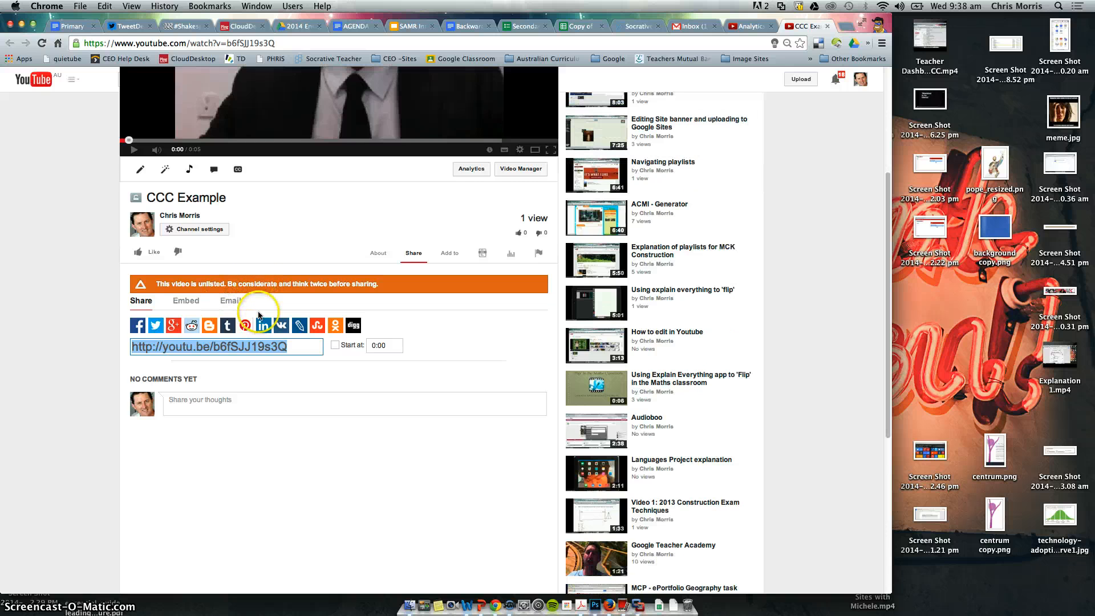
click(193, 348)
Switch the share panel to Email and click into the optional message box.
click(230, 302)
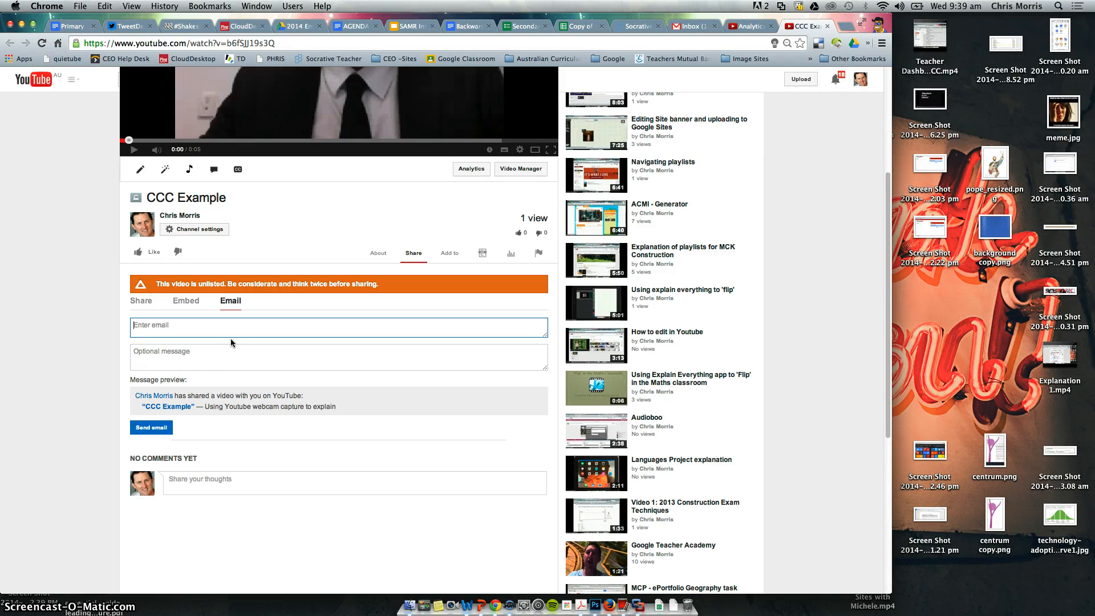
click(225, 365)
Cancel creating a form in the shared folder and create a blank form in My Drive.
click(293, 27)
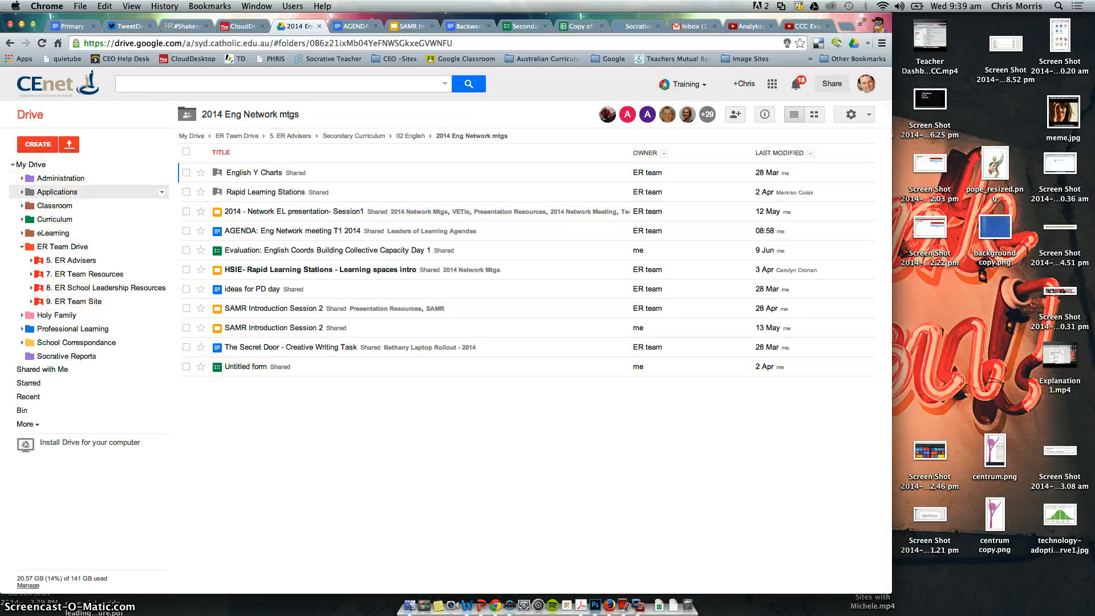
click(20, 249)
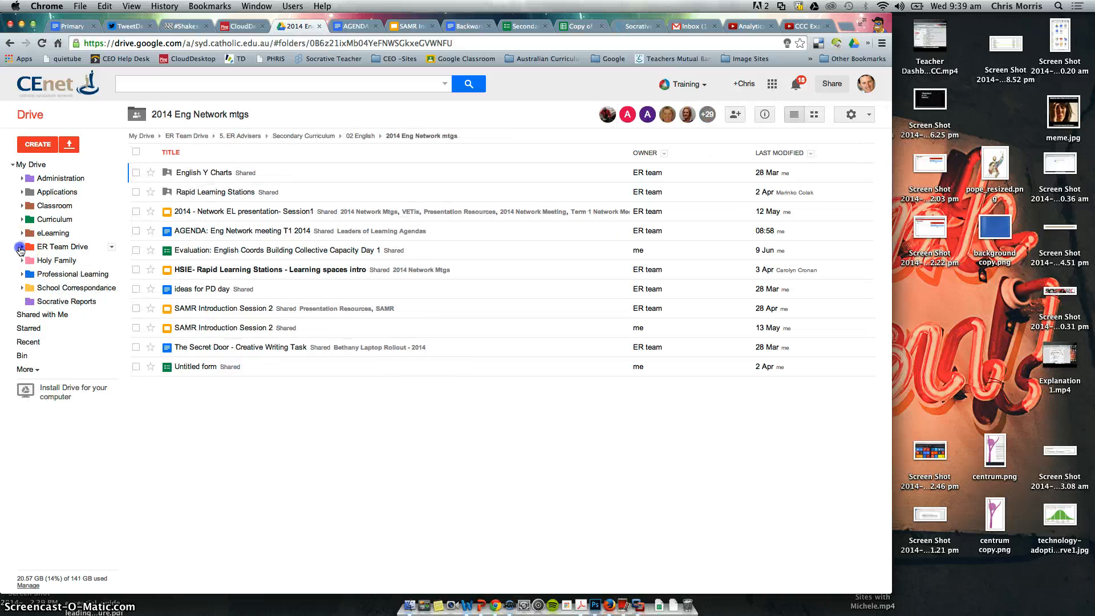
click(46, 147)
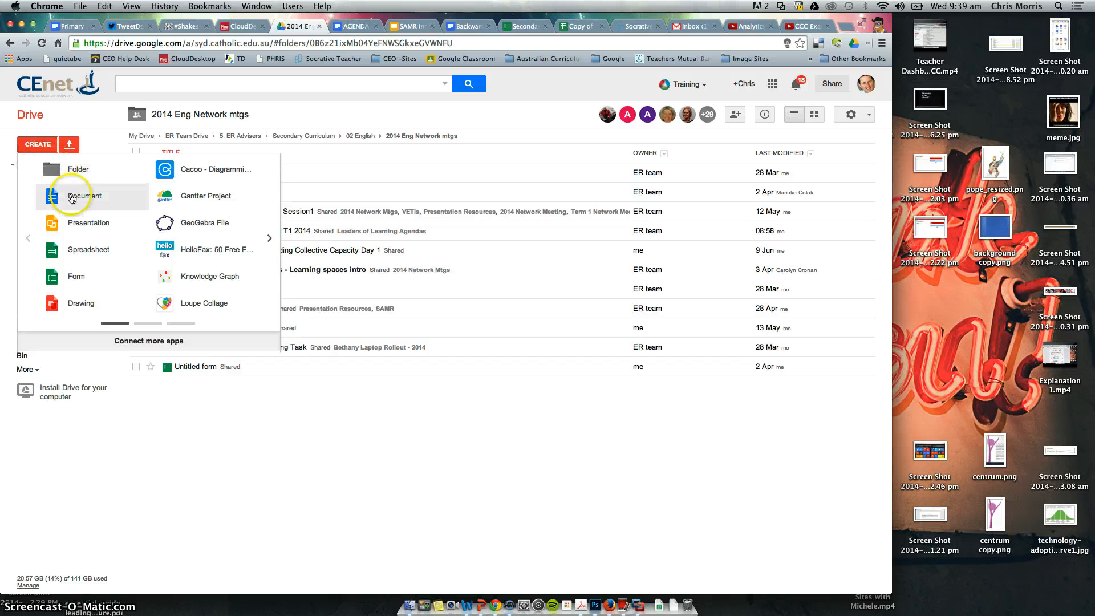
click(89, 263)
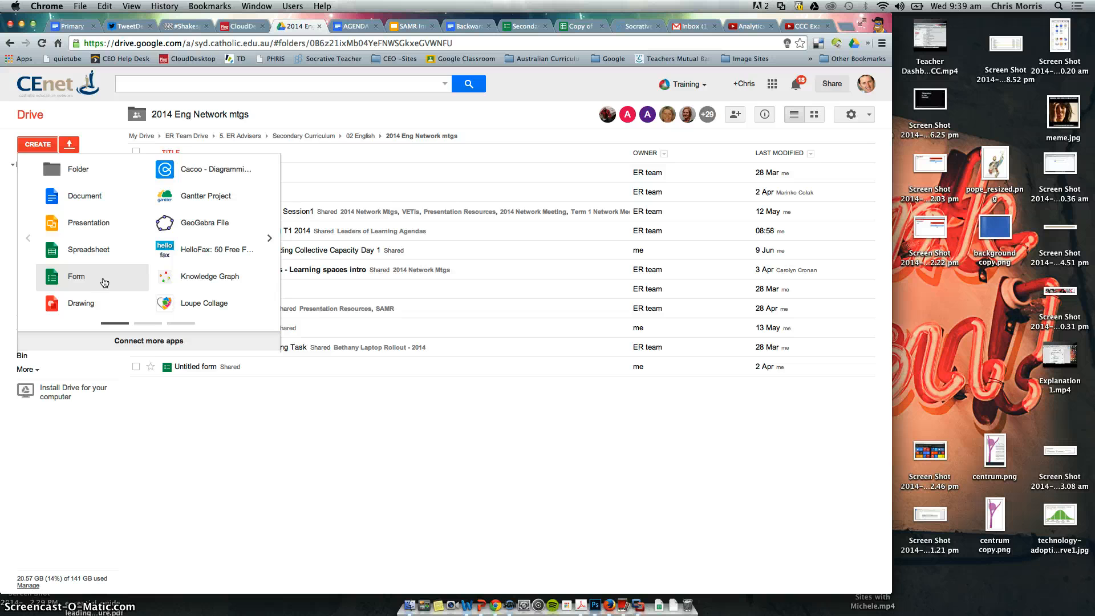
click(104, 281)
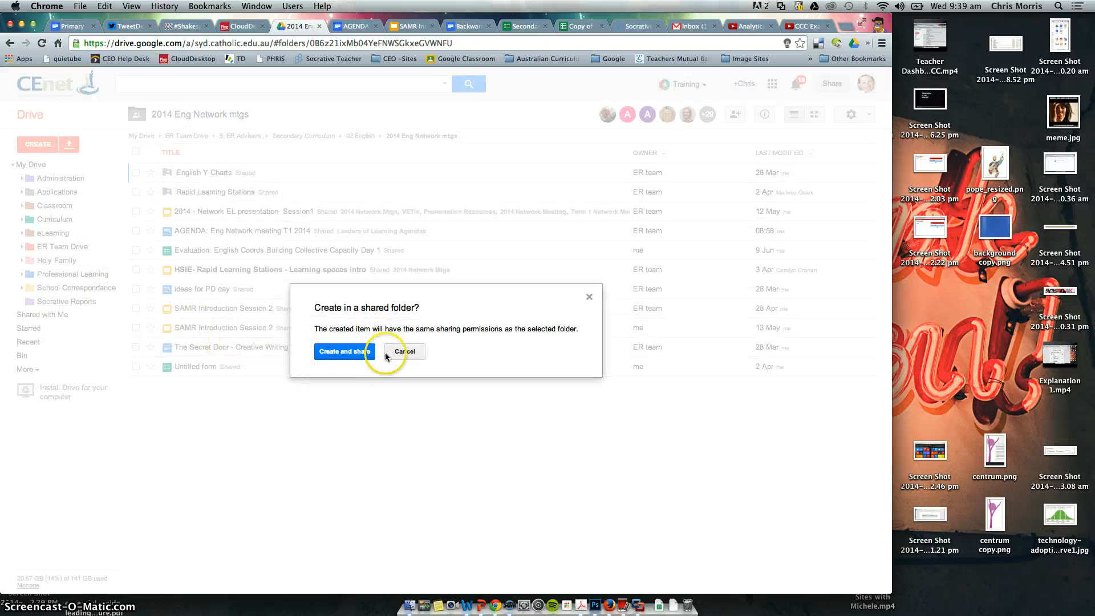
click(404, 351)
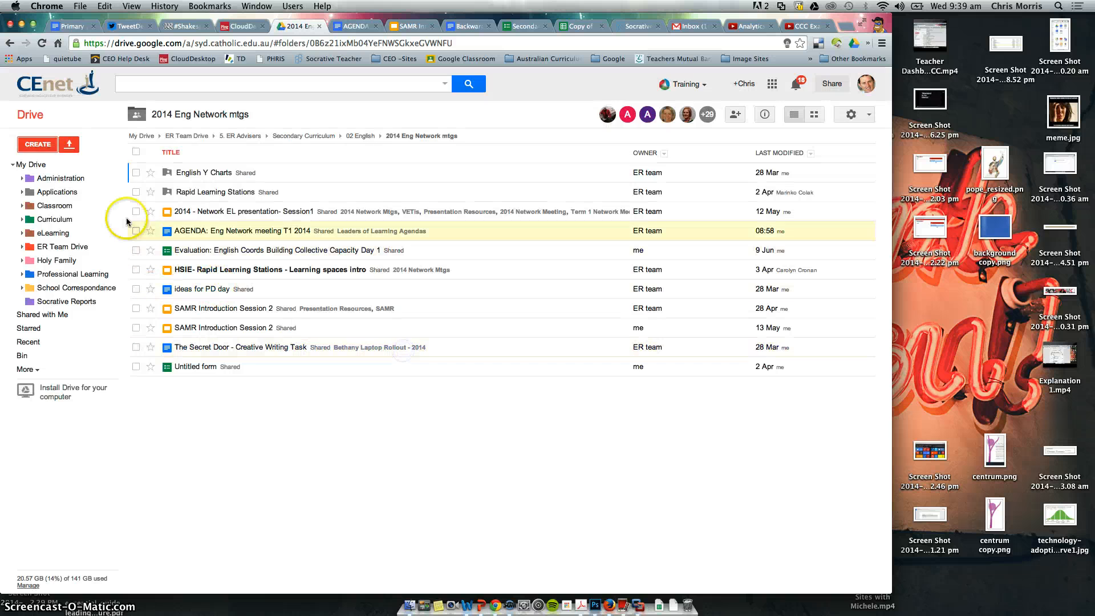
click(31, 165)
click(38, 144)
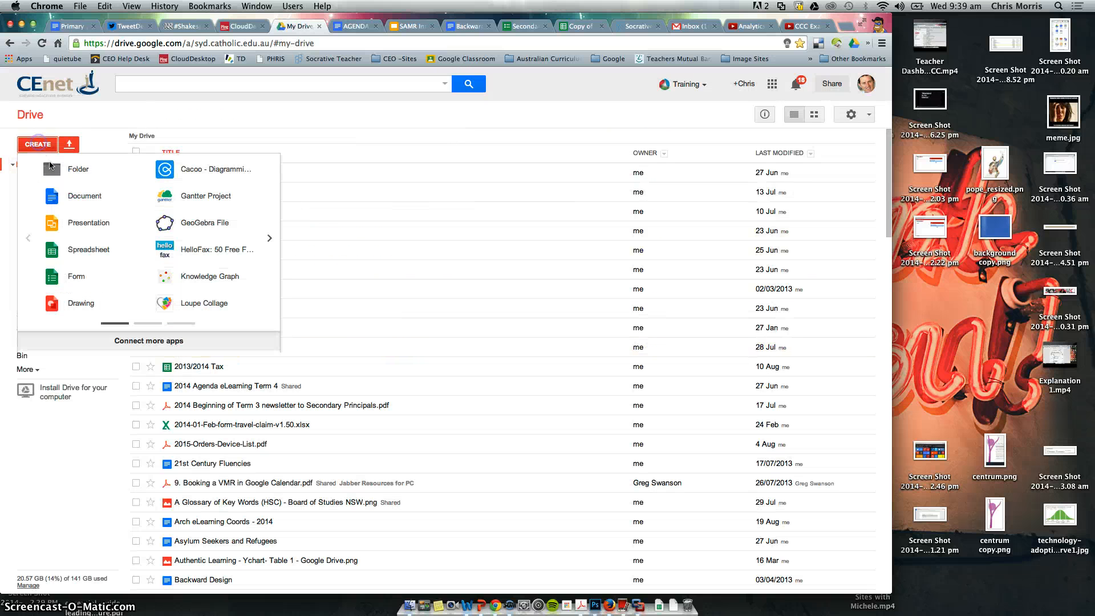
click(80, 276)
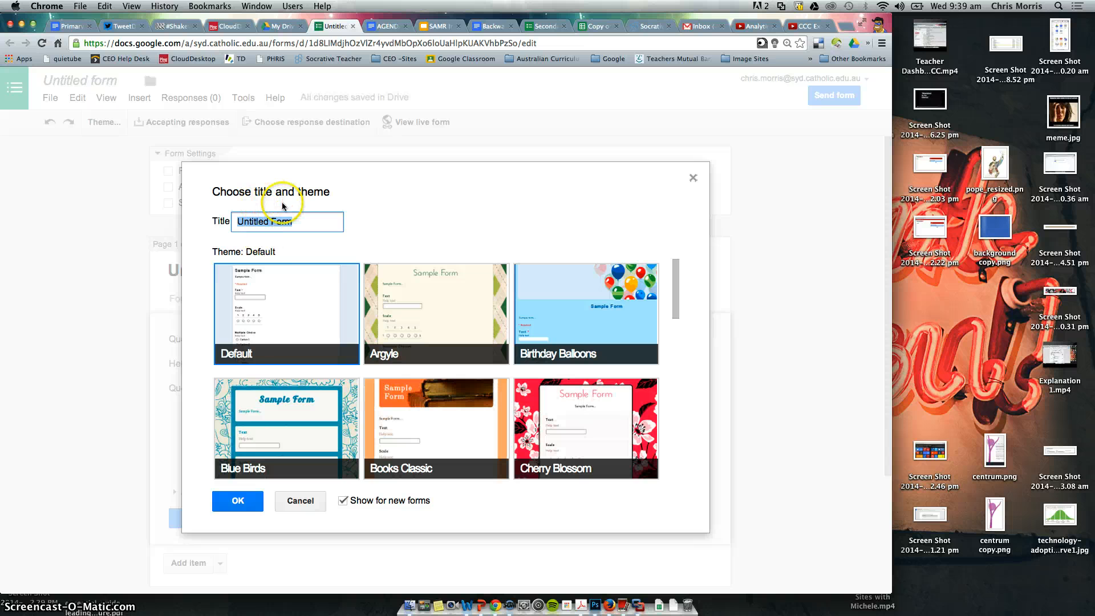
Title the form 'Year 9 Advertising Submission 2014' and apply the Blue Birds theme.
text(Year 9)
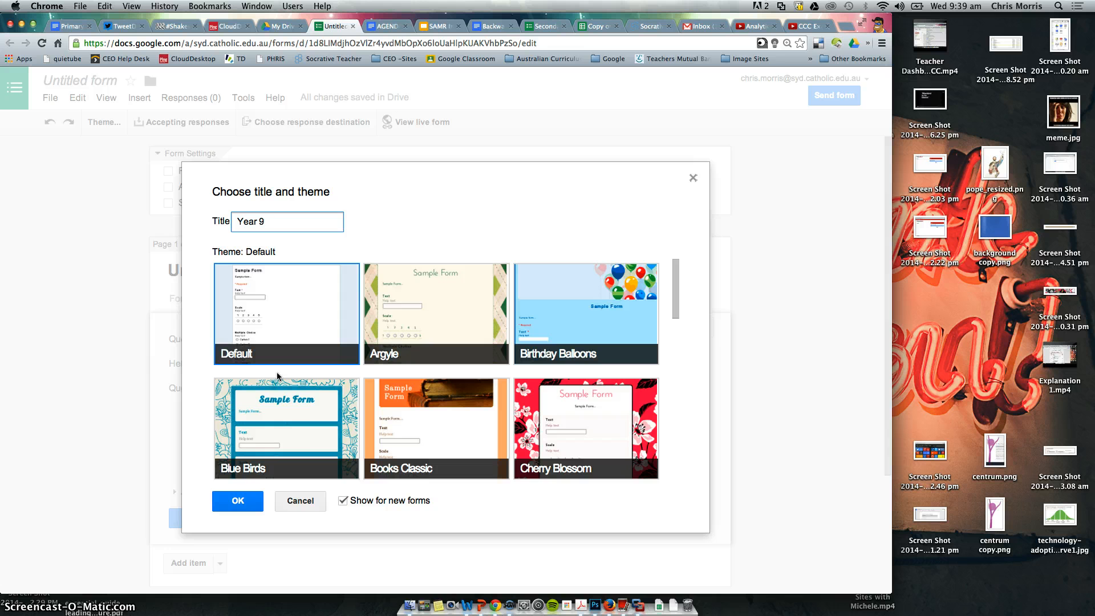
text( Adv)
text(ertising)
text( Submission 2091)
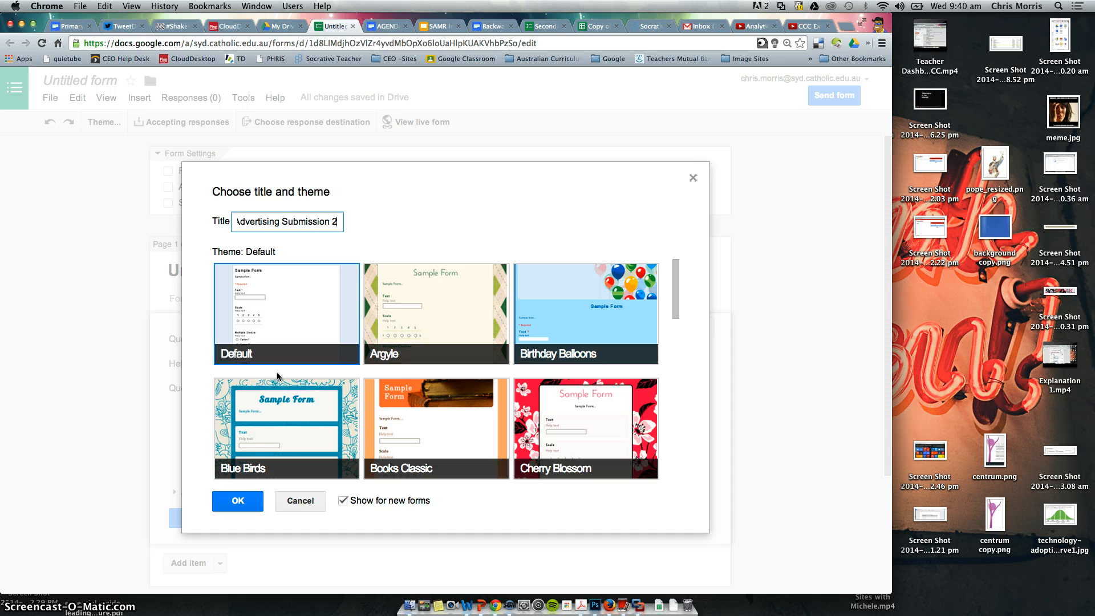
key(BackSpace)
key(BackSpace)
text(14)
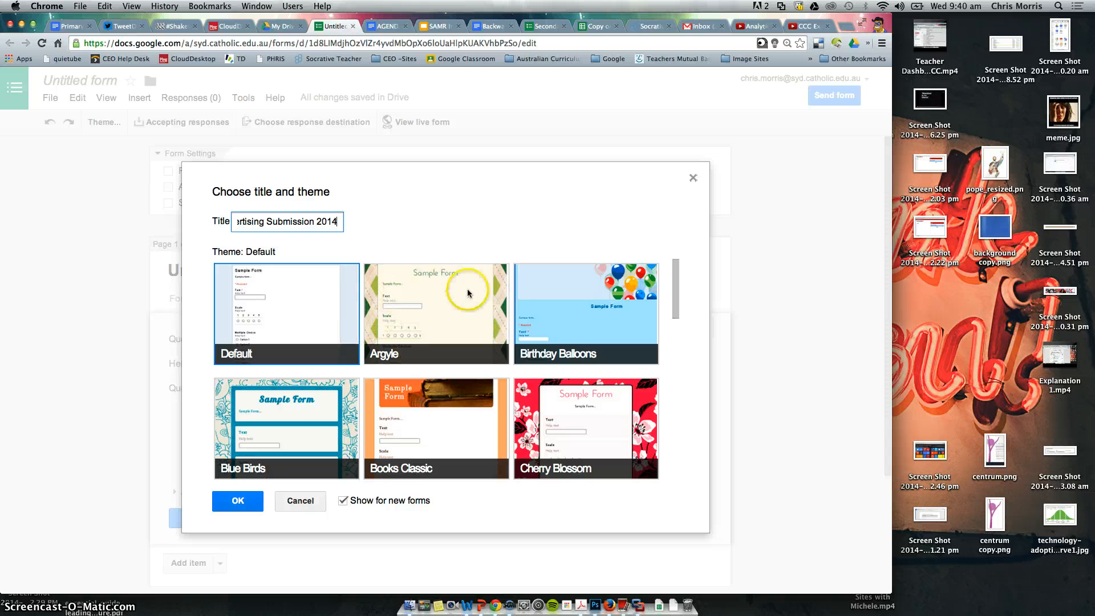
scroll(529, 368, down, 2)
scroll(527, 365, down, 10)
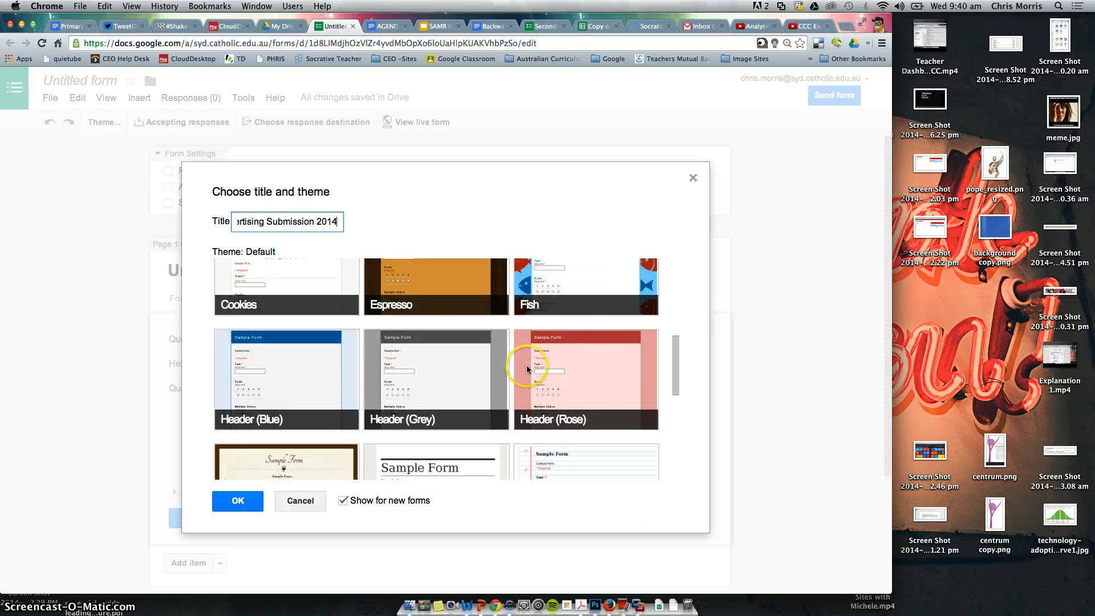
scroll(525, 365, up, 12)
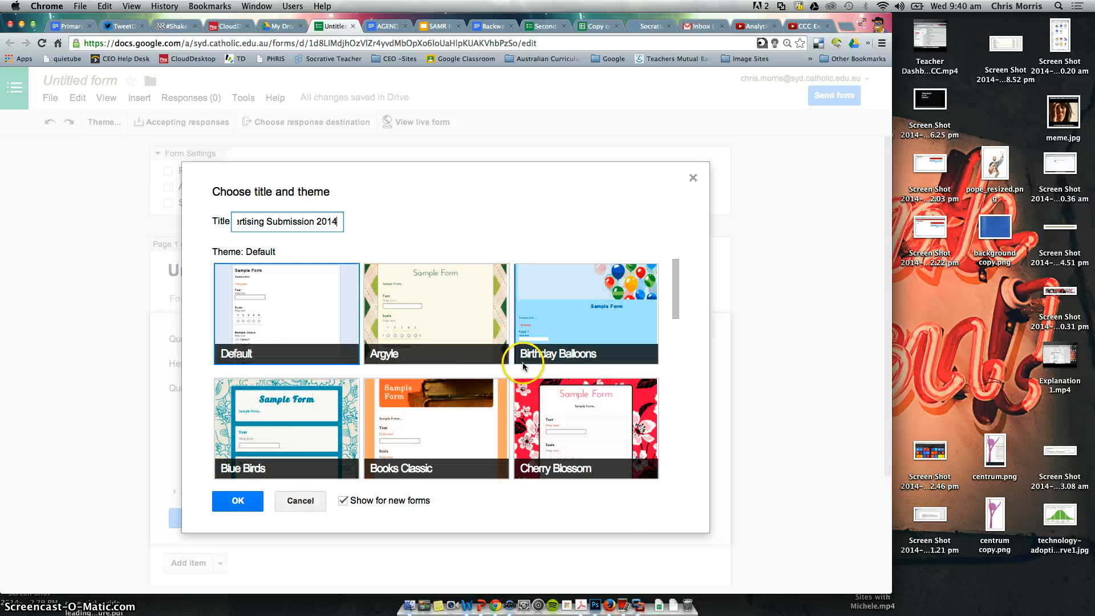
click(307, 405)
click(247, 501)
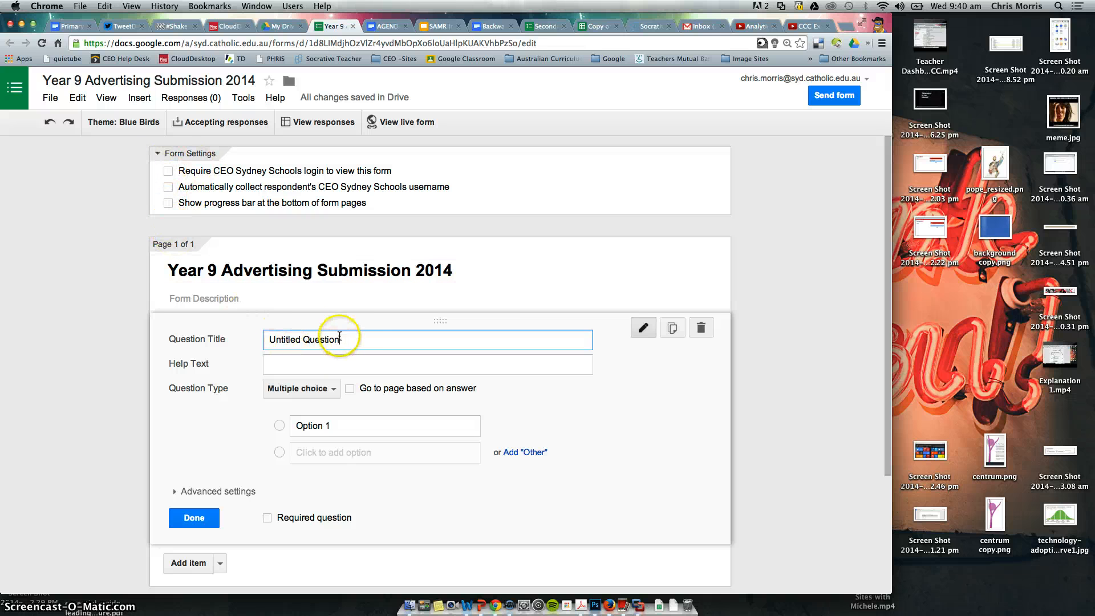
Title the first question 'Please record your name in the space below'.
drag(356, 340, 258, 329)
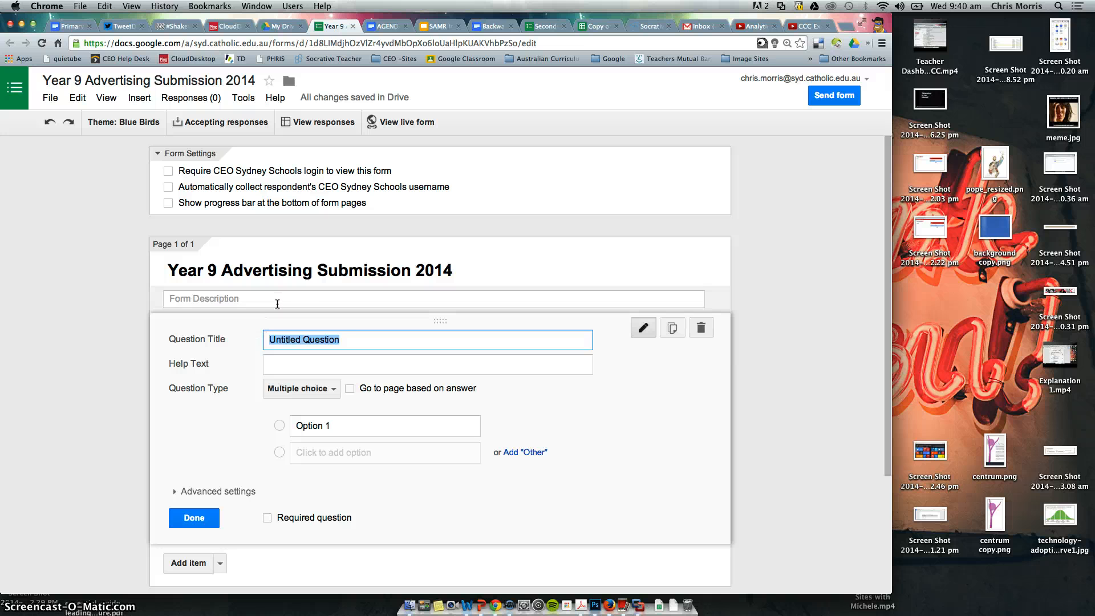
text(Please r)
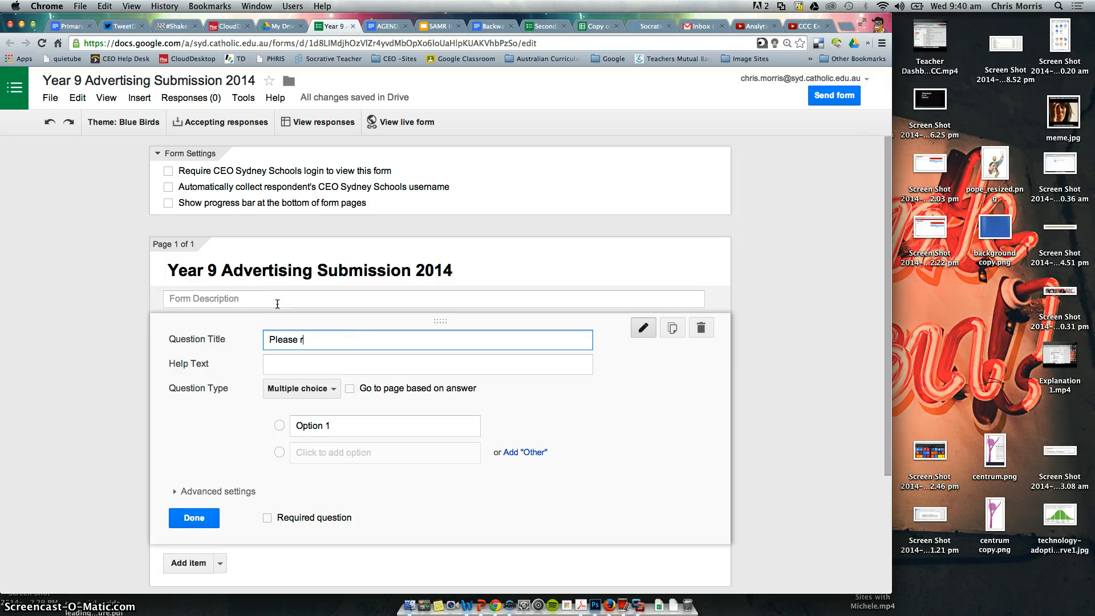
text(ec or)
key(BackSpace)
text(ord your name in the space bel)
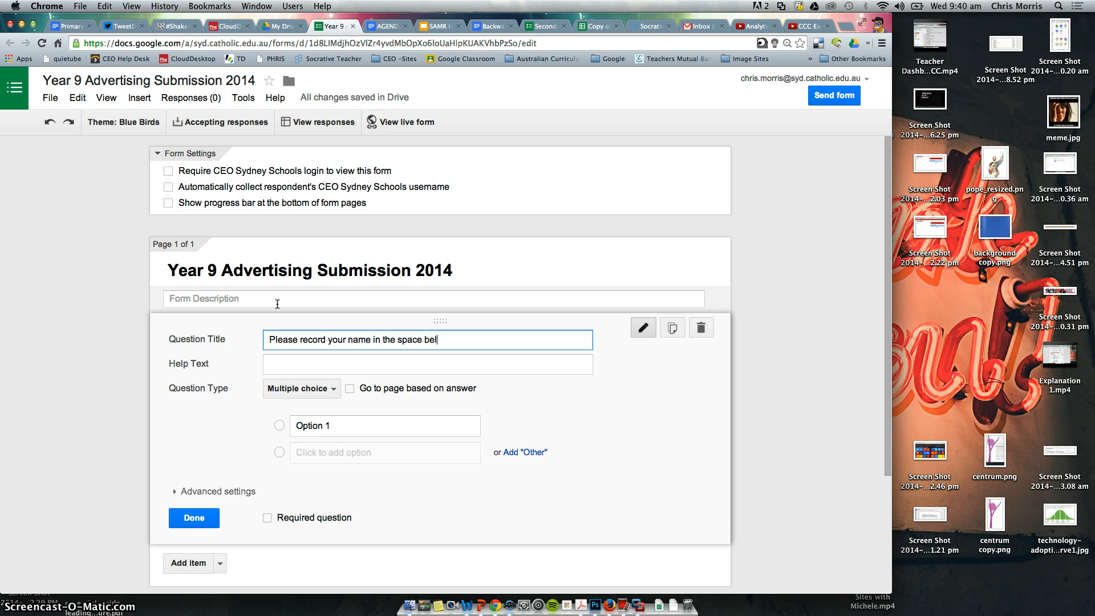
text(ow)
Make it a required Text question with an example name as help text.
scroll(307, 295, down, 1)
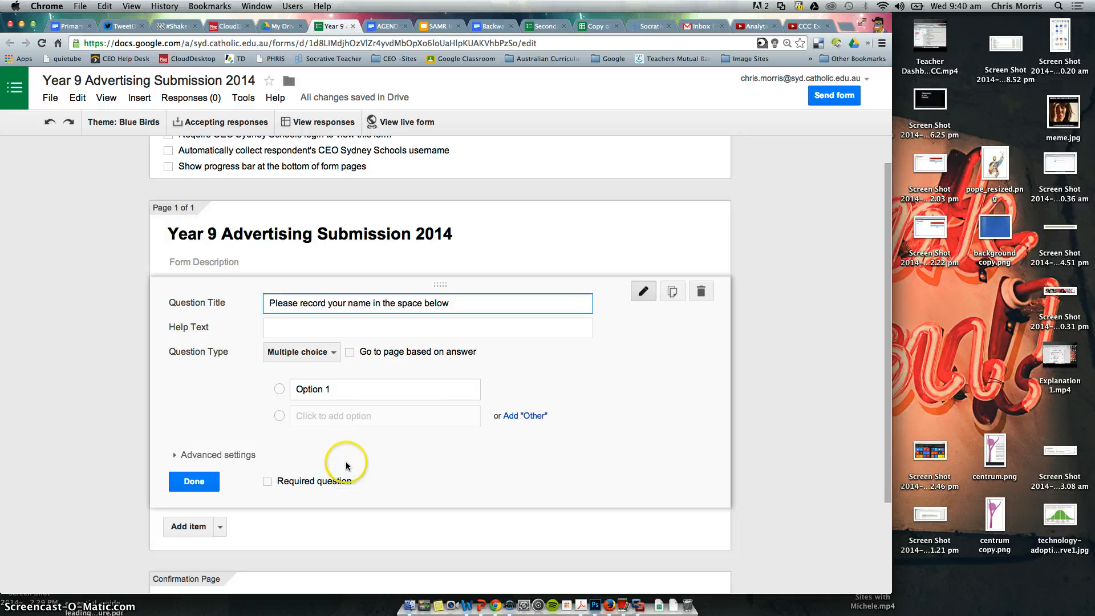
click(321, 349)
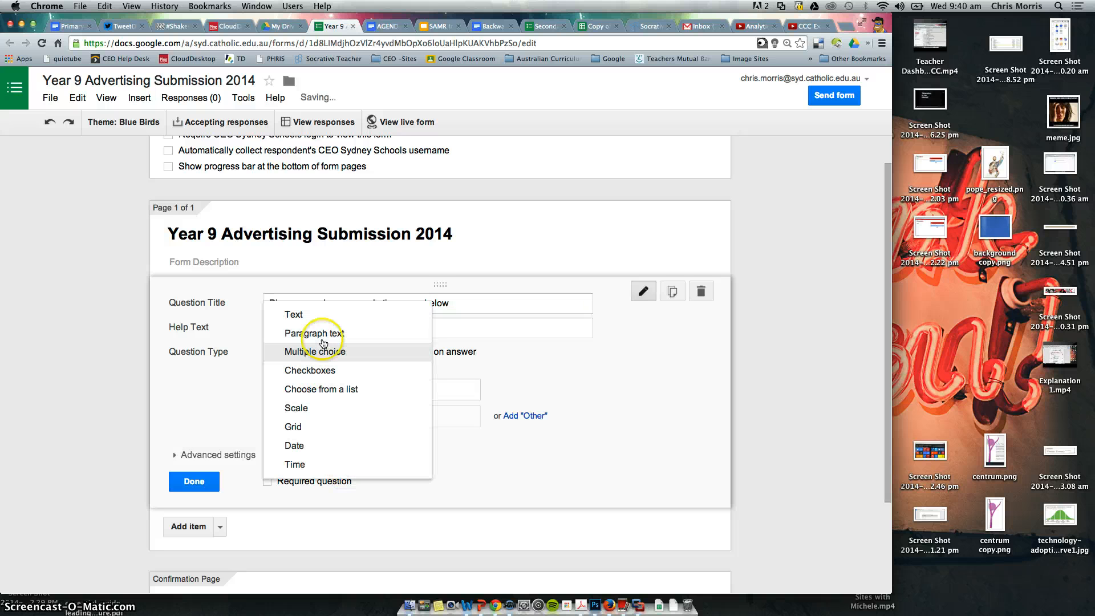
click(308, 318)
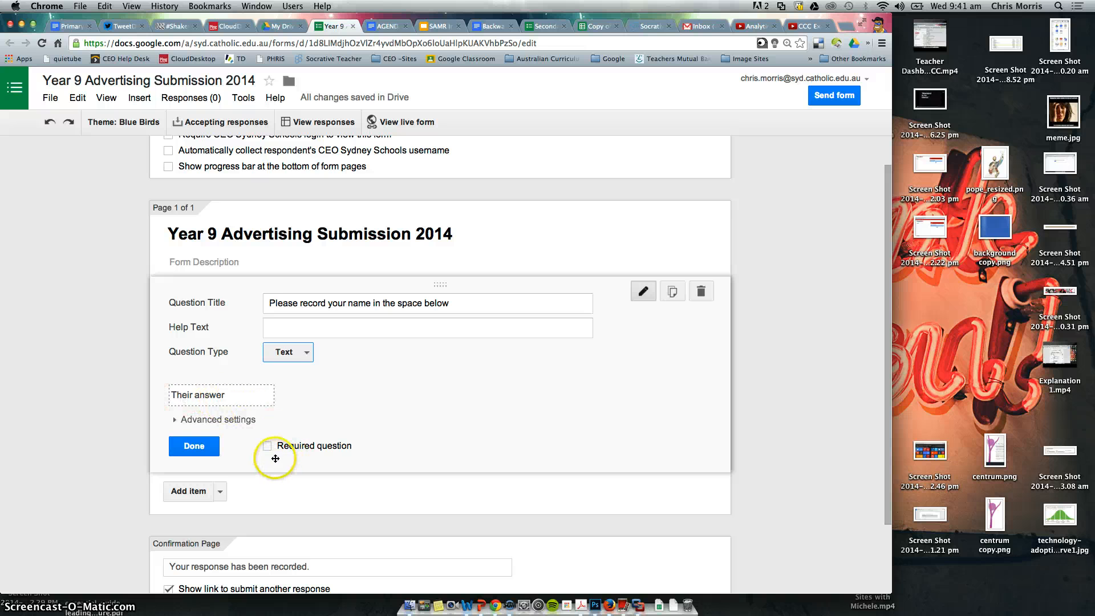
click(279, 331)
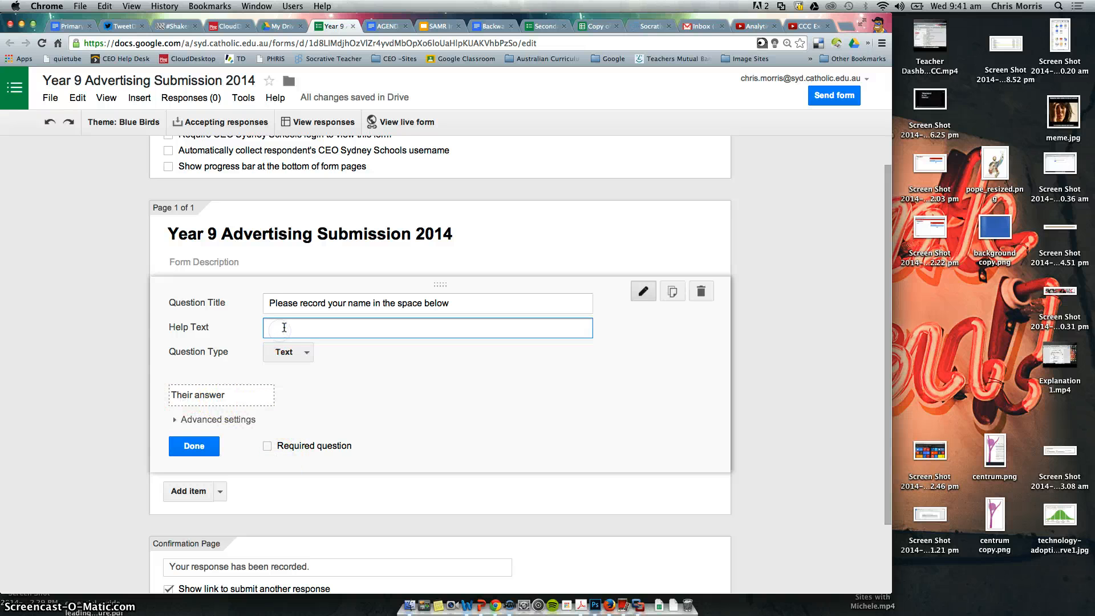
text(eg. Chris Morris)
click(266, 446)
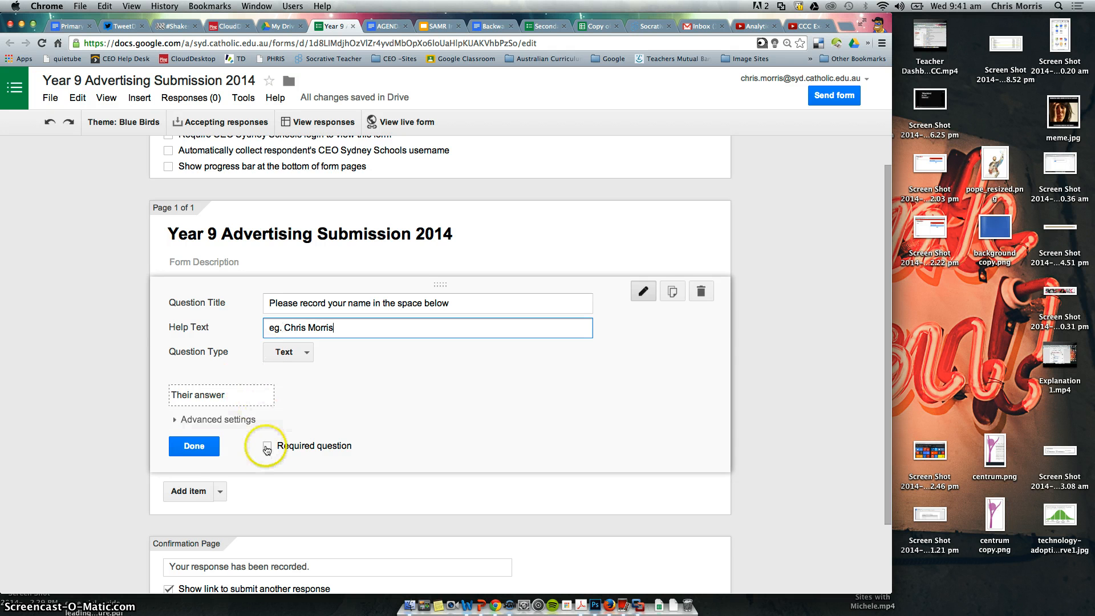
click(204, 447)
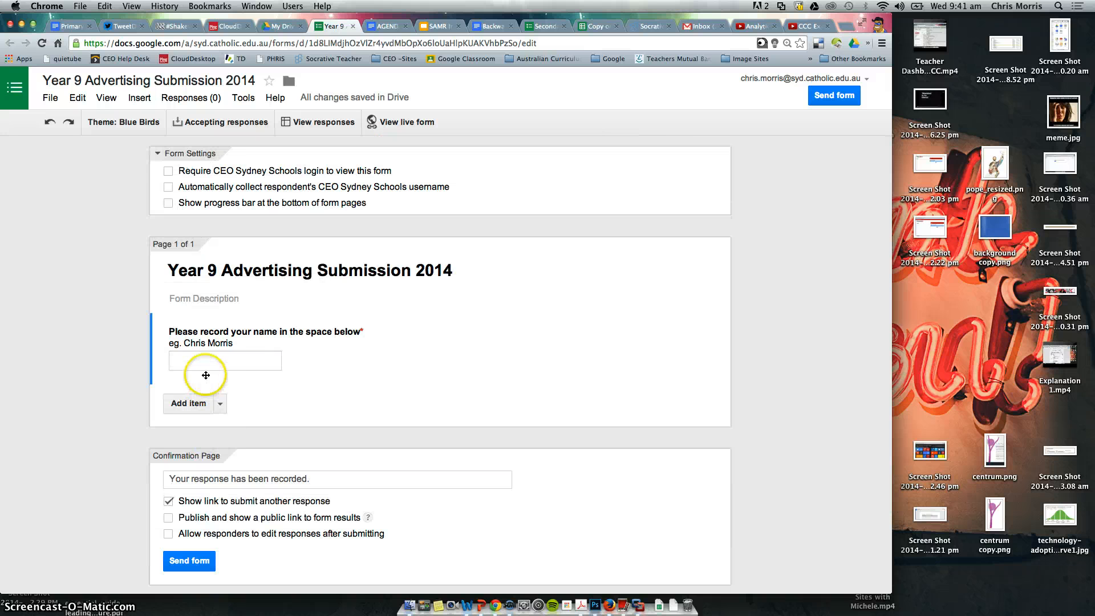
Add a Choose from a list question titled 'Please select your class teacher from the list below'.
mouse_move(279, 360)
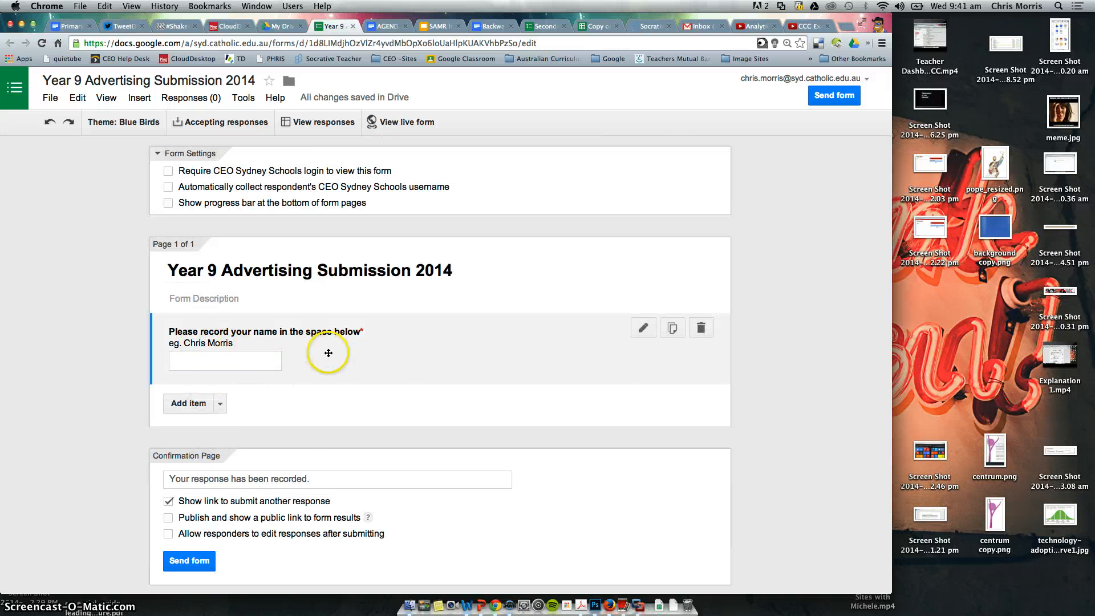
click(221, 405)
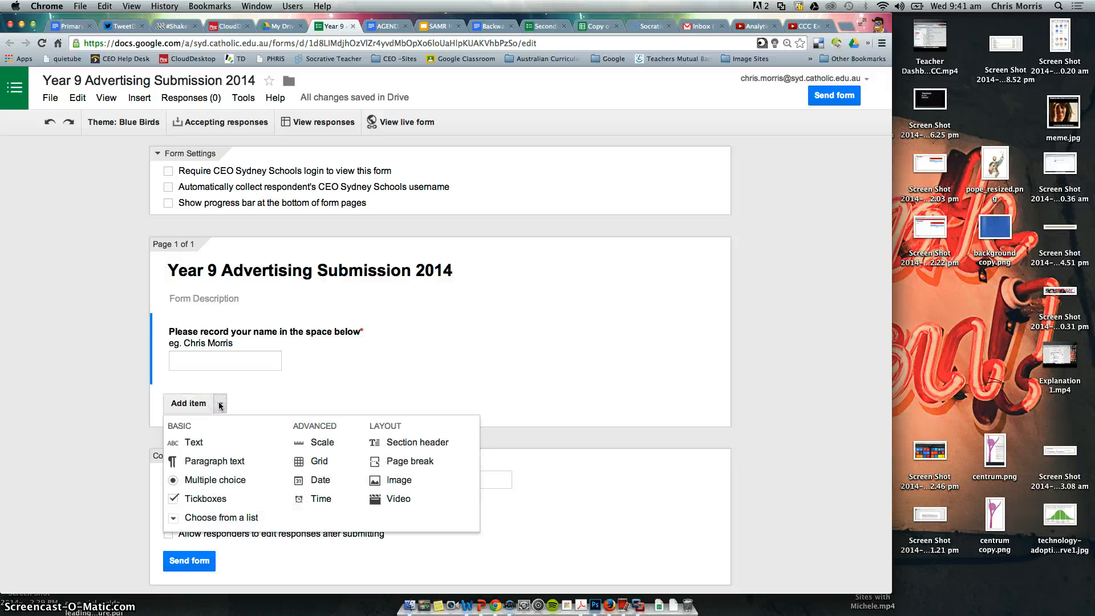
click(243, 516)
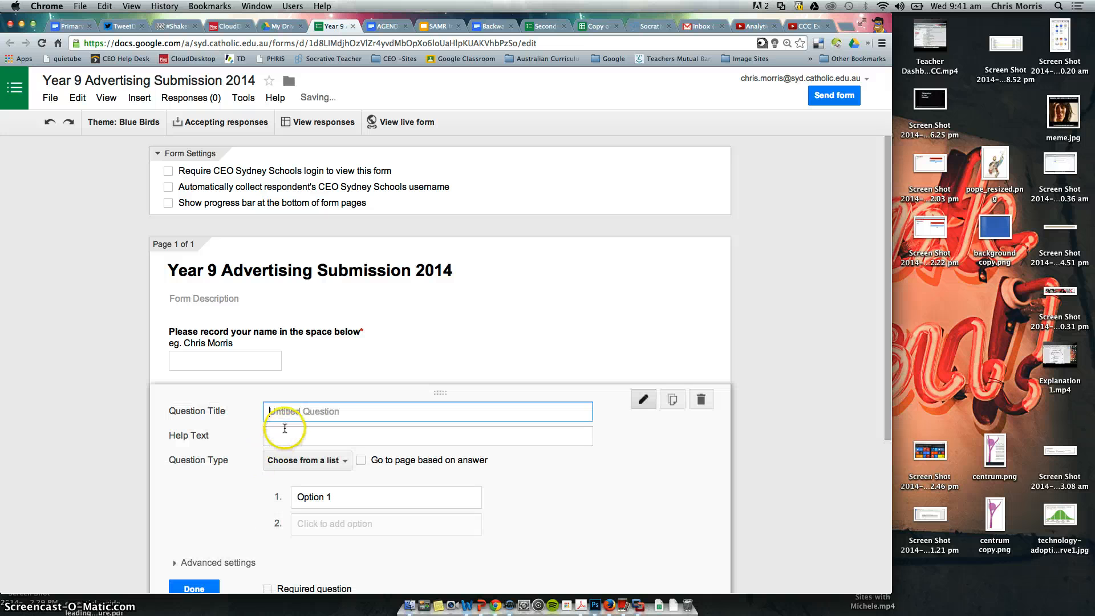
text(Please se)
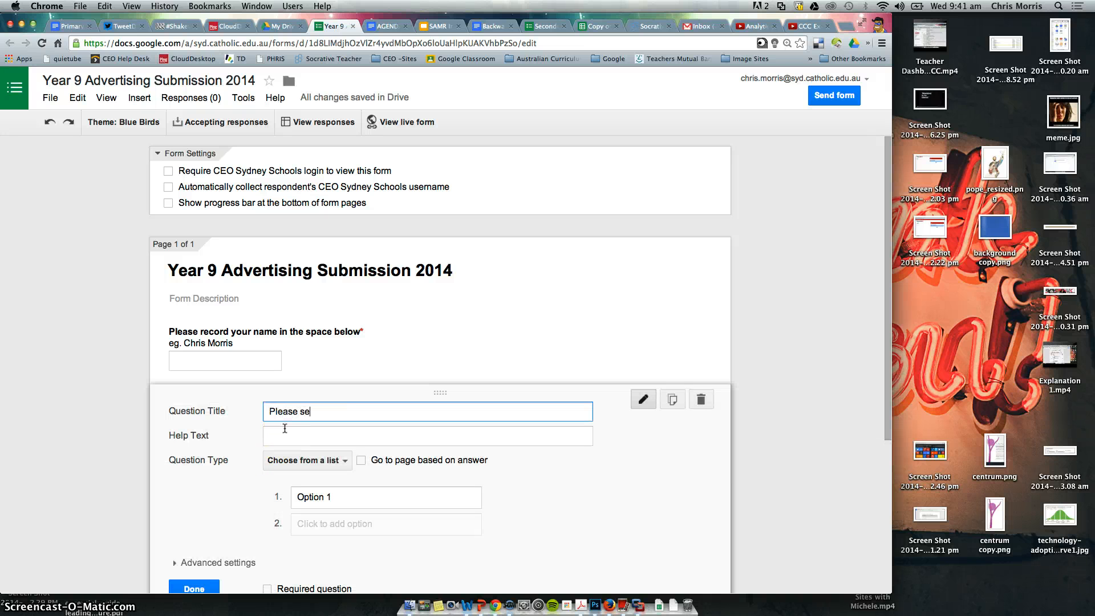
text(lect)
key(BackSpace)
key(BackSpace)
key(BackSpace)
text(t your class teacher from t)
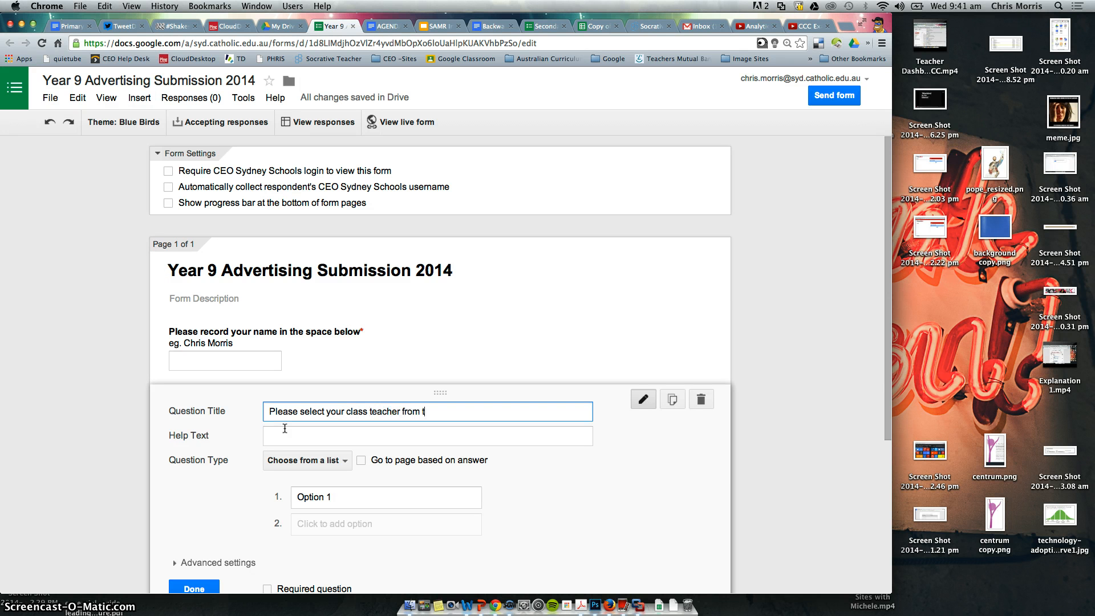
text(he lio)
text(t below)
scroll(285, 428, down, 2)
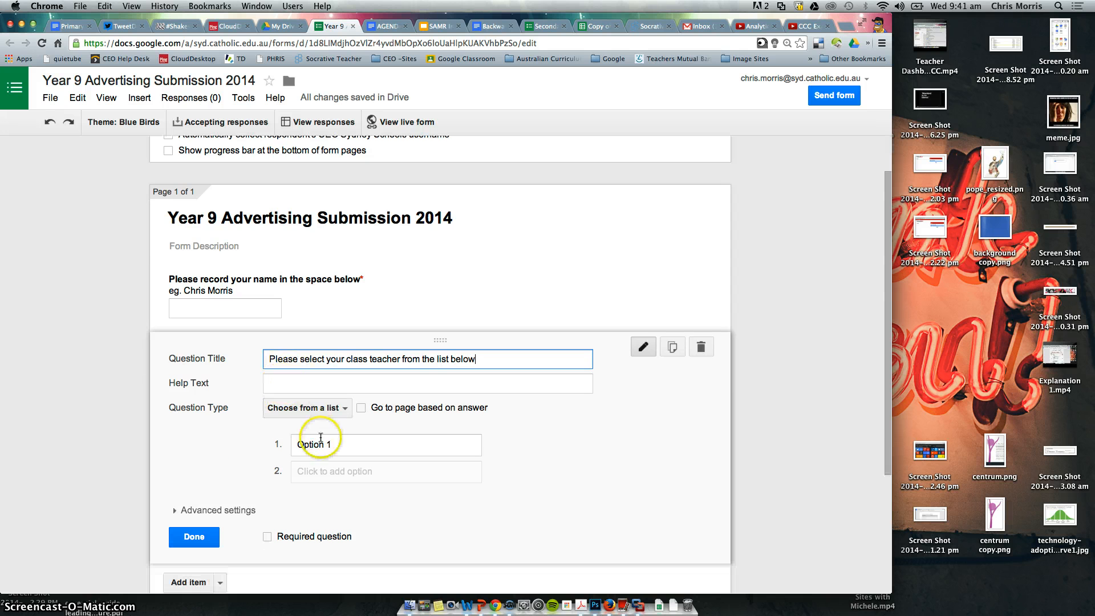
Enter the five class teachers' names as the list options.
click(343, 443)
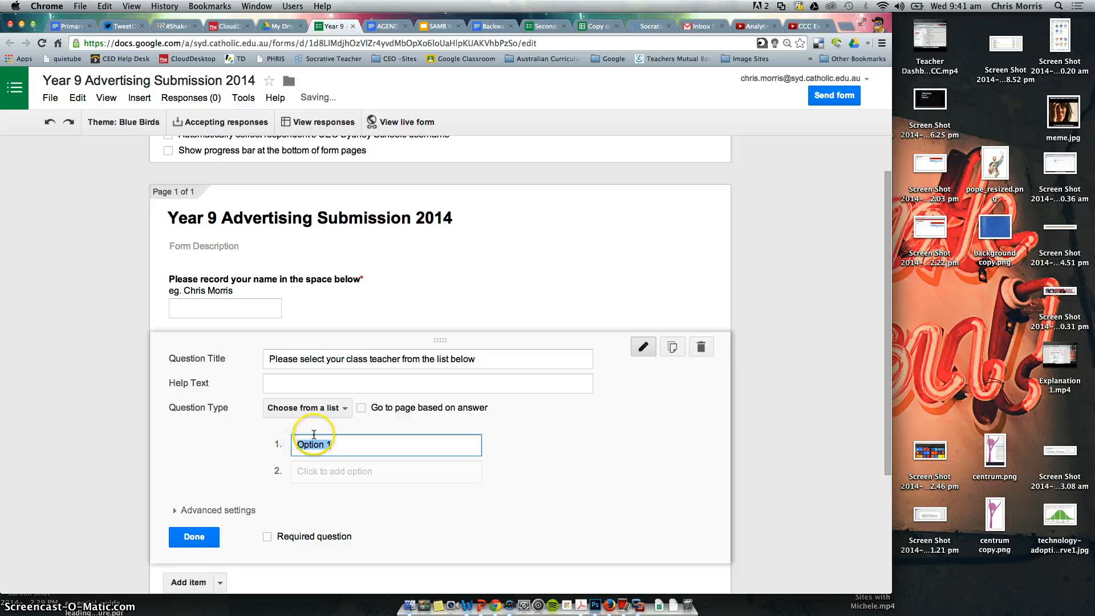
text(Mr )
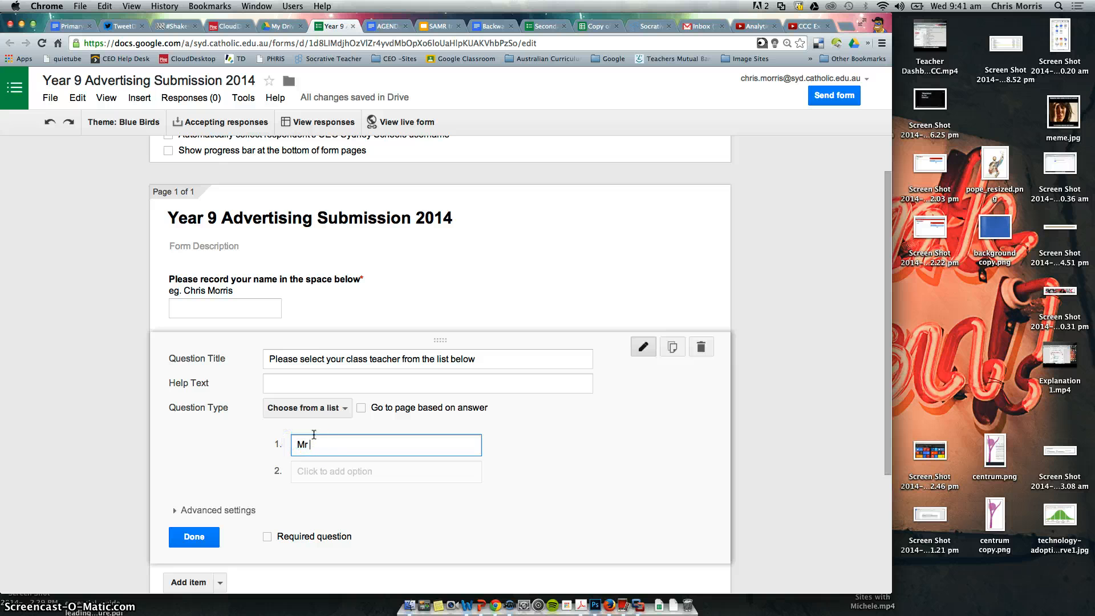
text(Bissell)
key(Return)
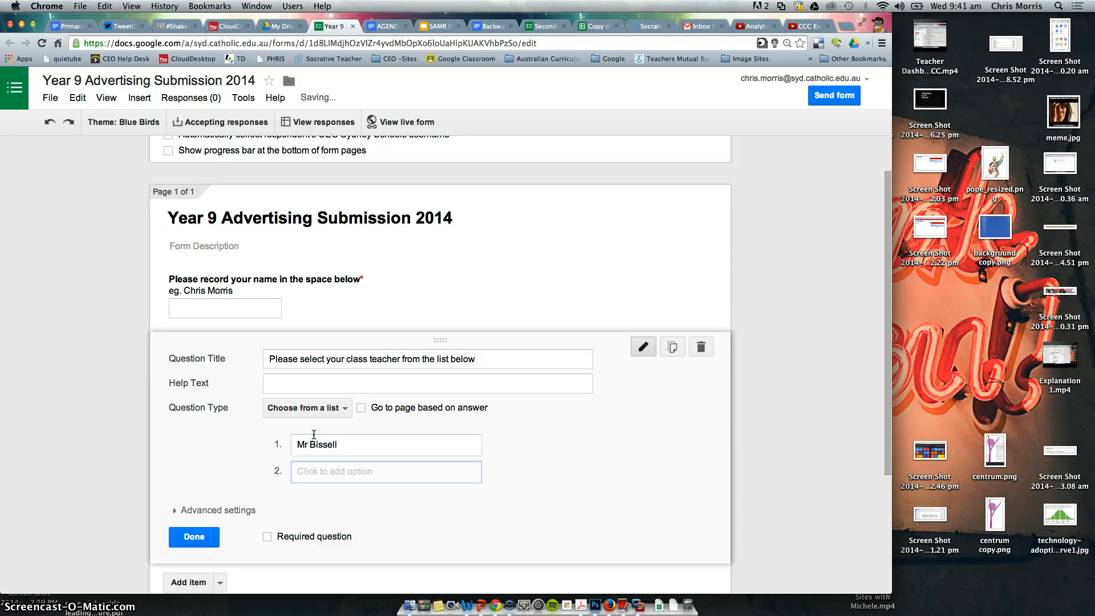
text(Ms Carr)
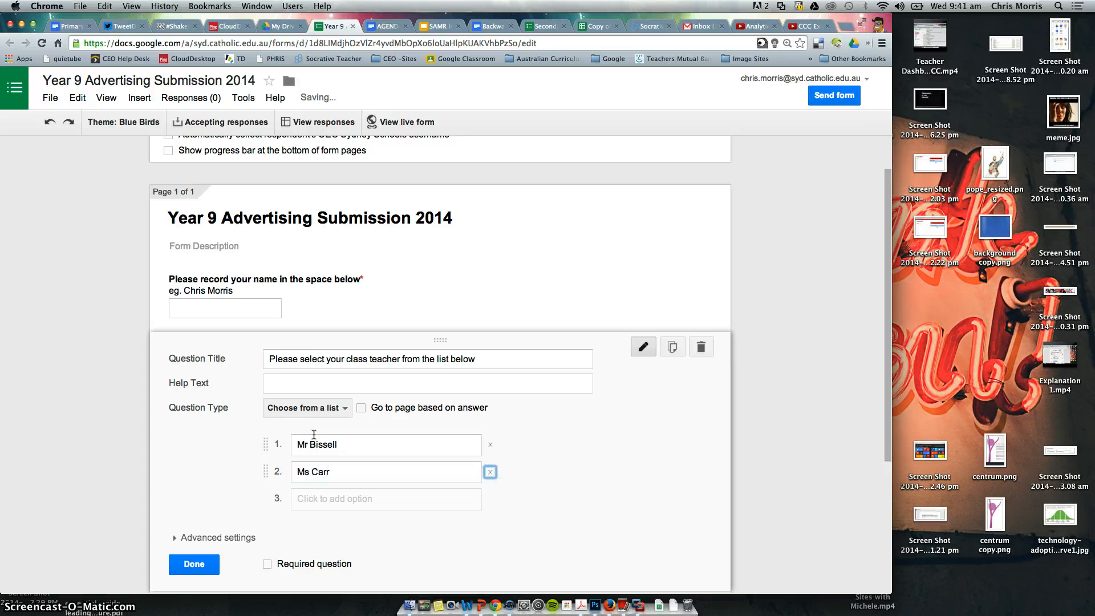
key(Tab)
text(Miss )
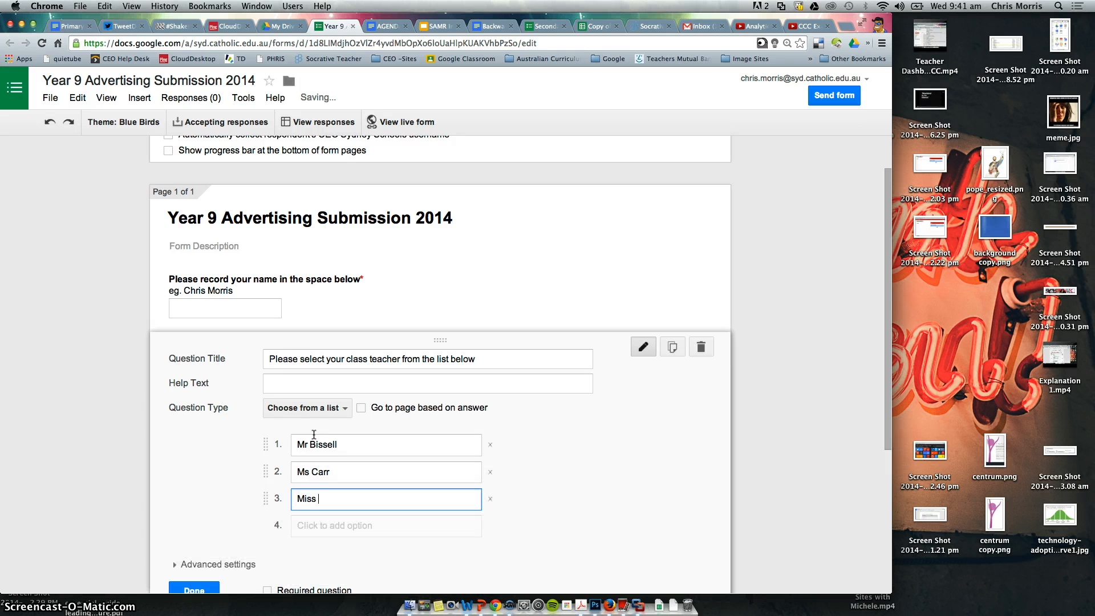
text(Whyte)
key(Tab)
key(Tab)
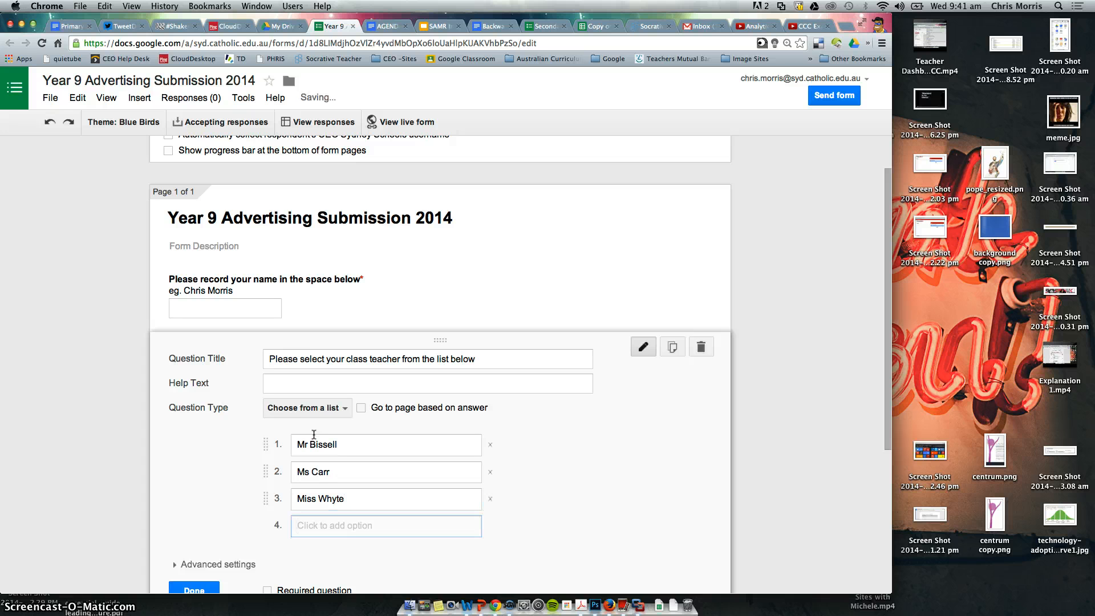
text(Mr Ki)
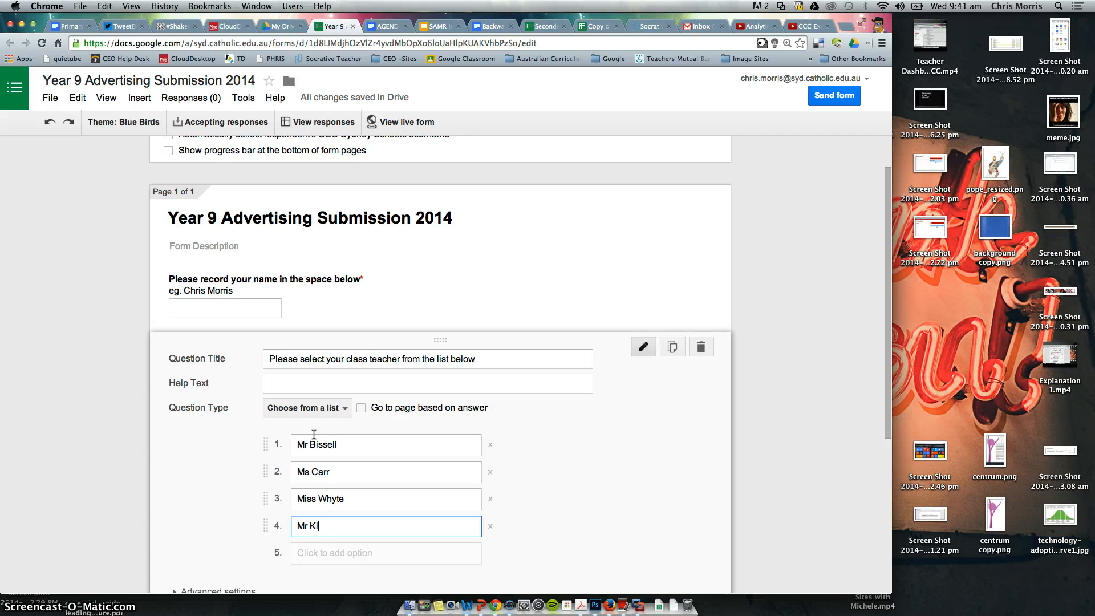
text(ely)
scroll(296, 409, down, 3)
click(367, 437)
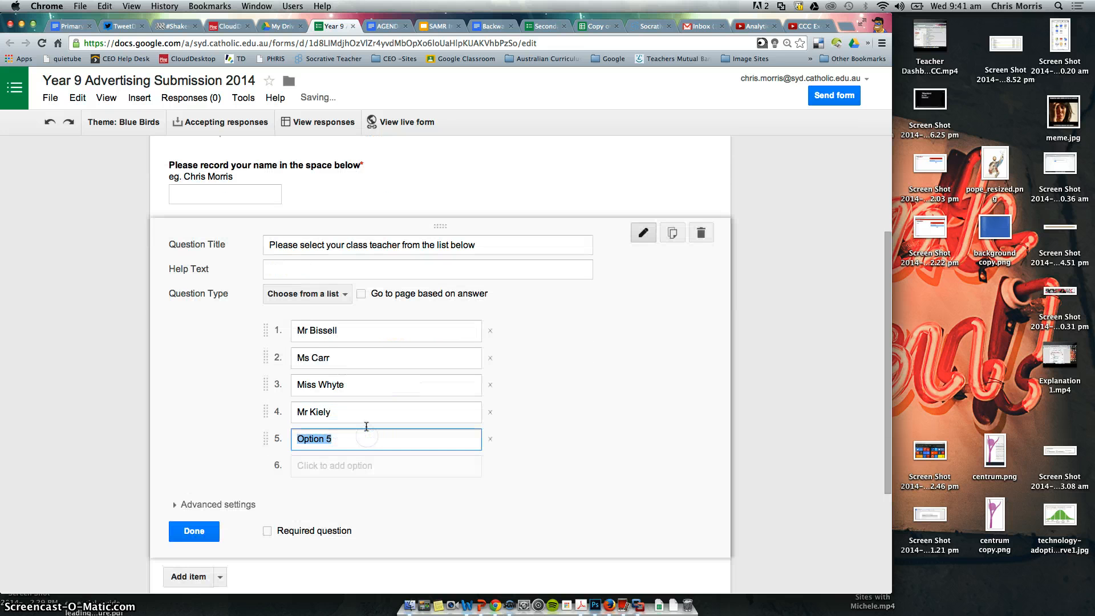
text(Miss Theor)
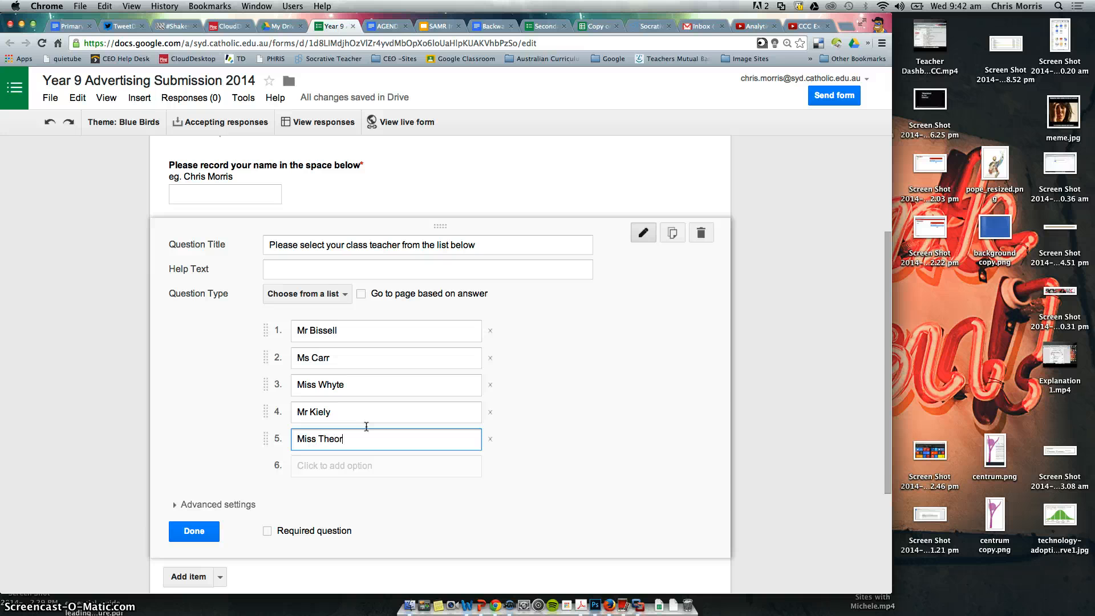
key(BackSpace)
text(doros)
Mark the class teacher question as required and finish editing it.
scroll(384, 442, down, 1)
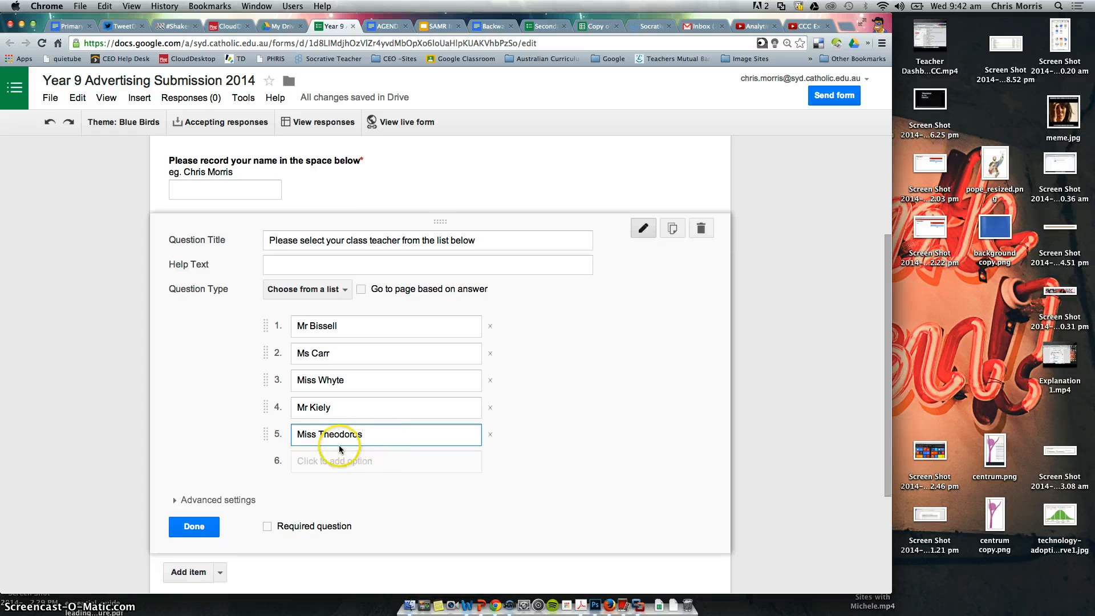
scroll(344, 443, down, 1)
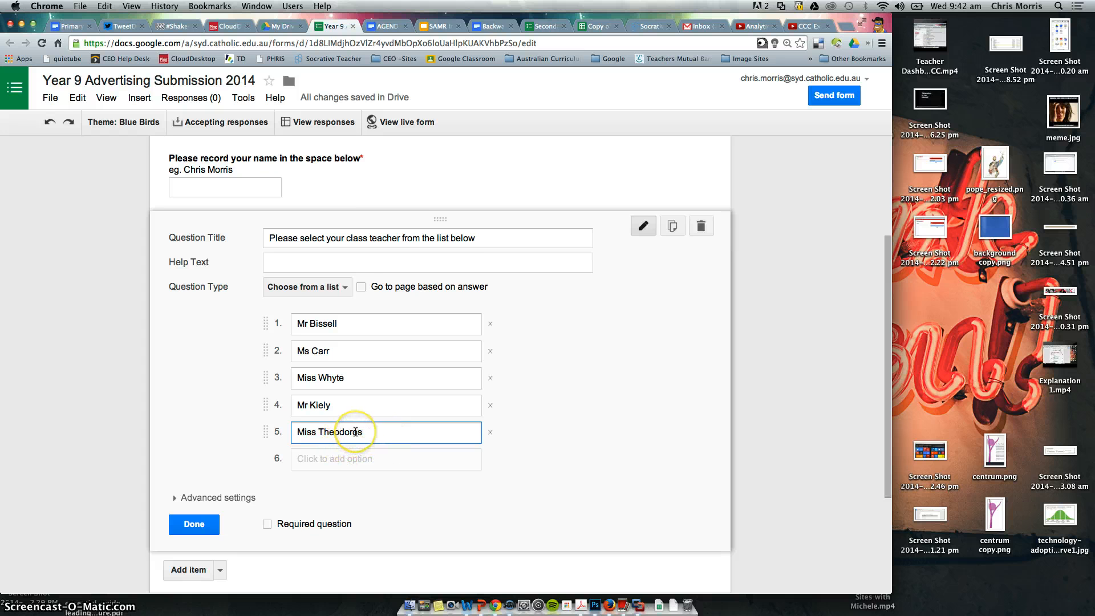
click(267, 524)
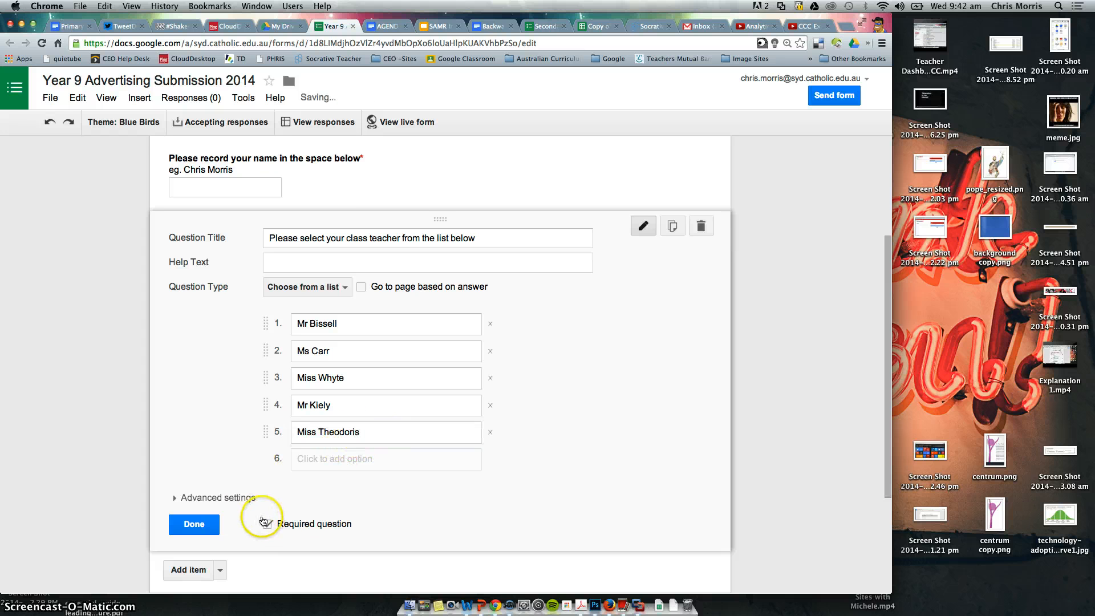
click(216, 531)
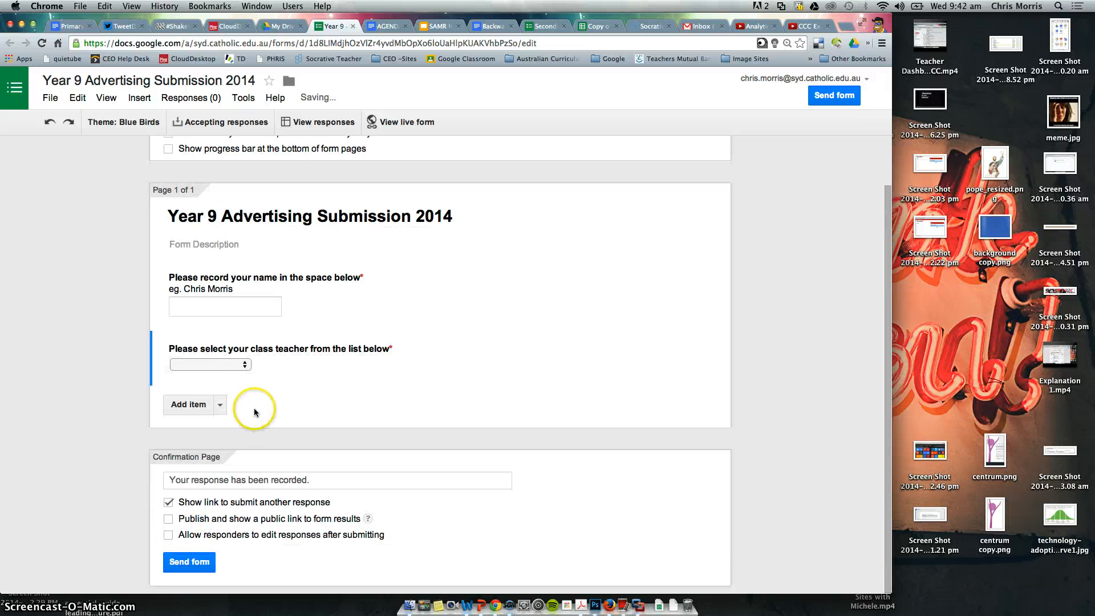
Add a Text question titled 'Copy and paste your Youtube URL to submit your final task'.
click(220, 408)
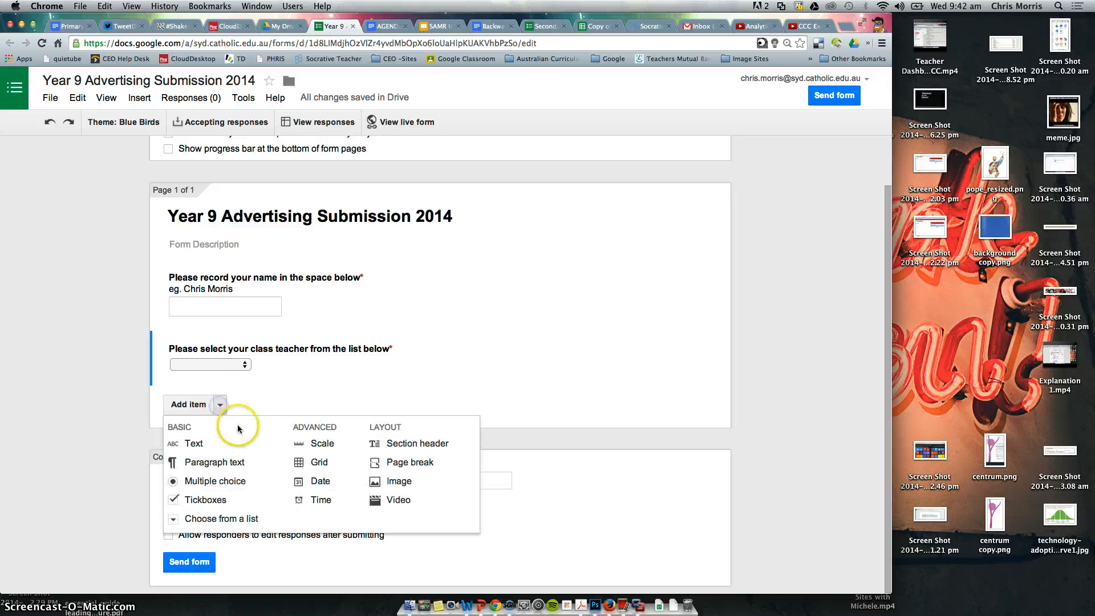
click(225, 444)
click(289, 414)
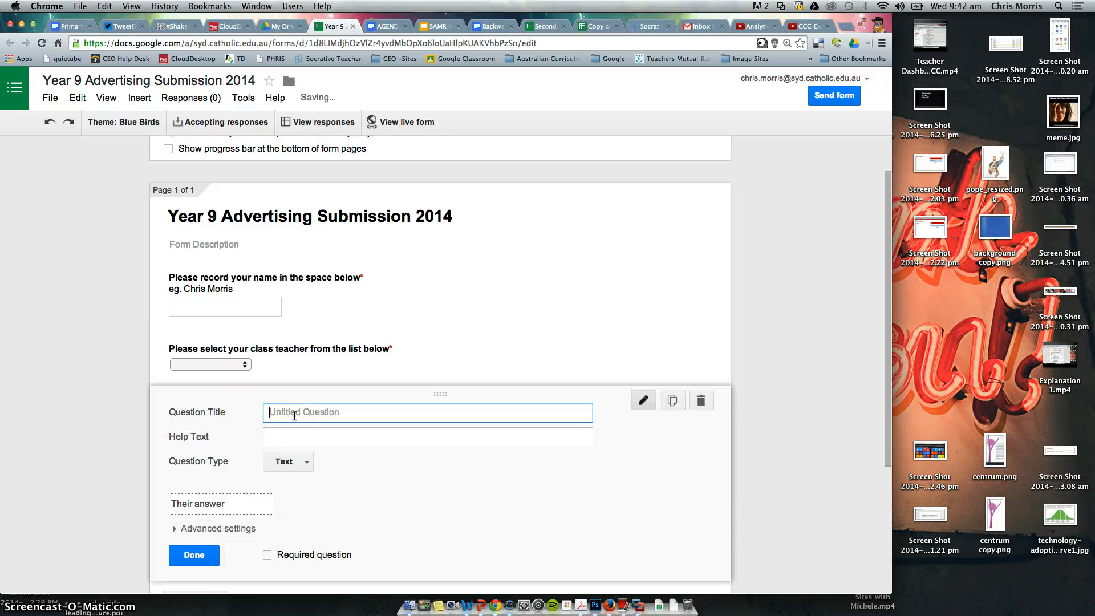
text(Cop)
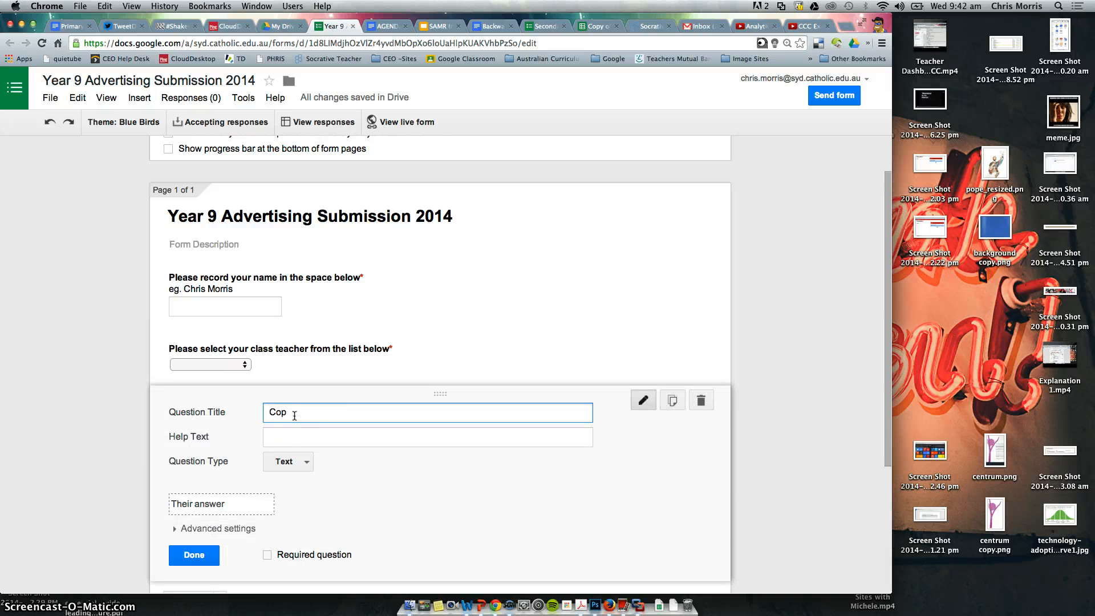
text(y and paste you)
key(BackSpace)
key(BackSpace)
text(utube URL )
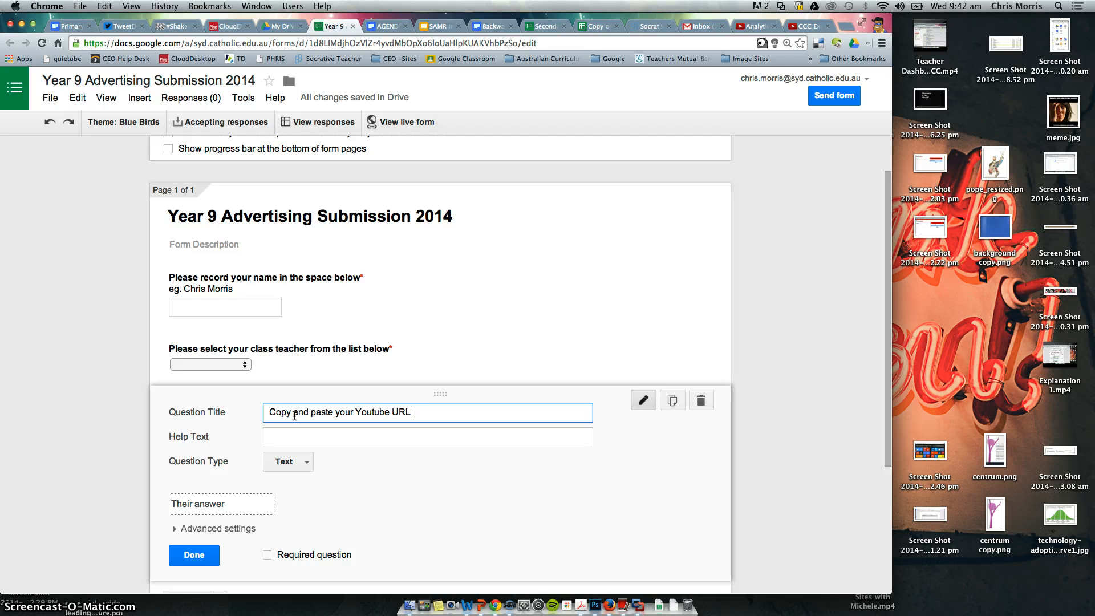
text(to submit your final taqsk)
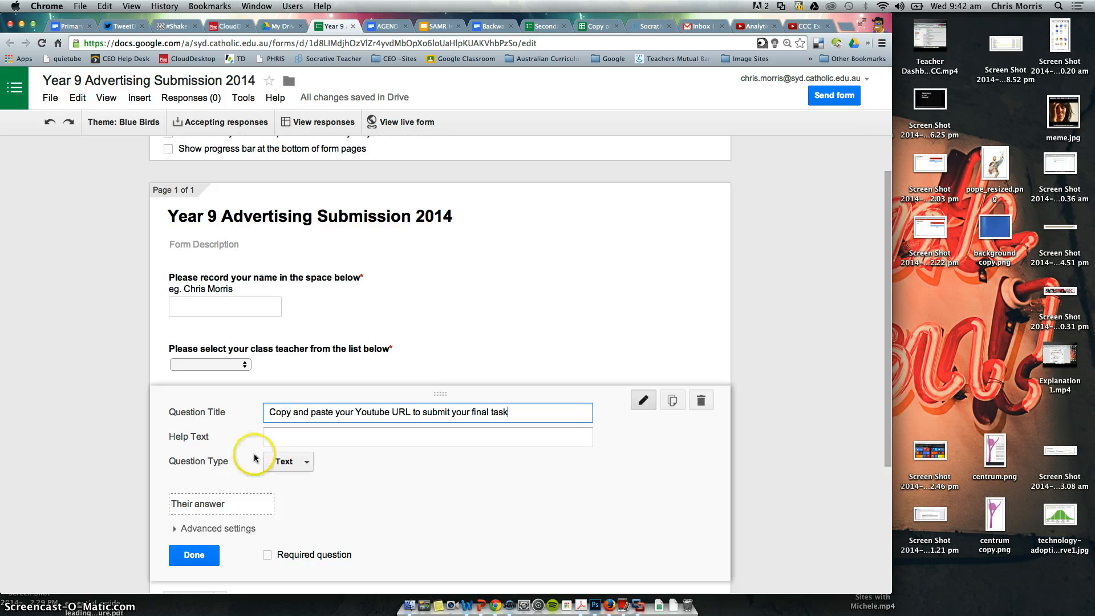
Add help text 'NOTE: Please make your videos unlisted as per the task instruct…' and mark it required.
click(298, 435)
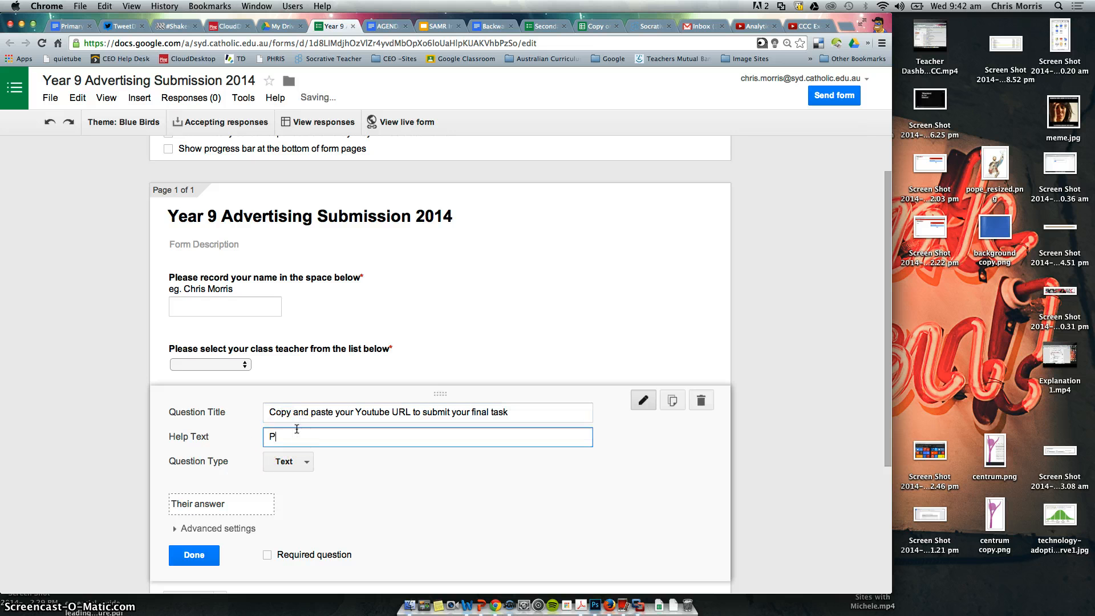
text(Pl)
key(BackSpace)
key(BackSpace)
text(NOTE)
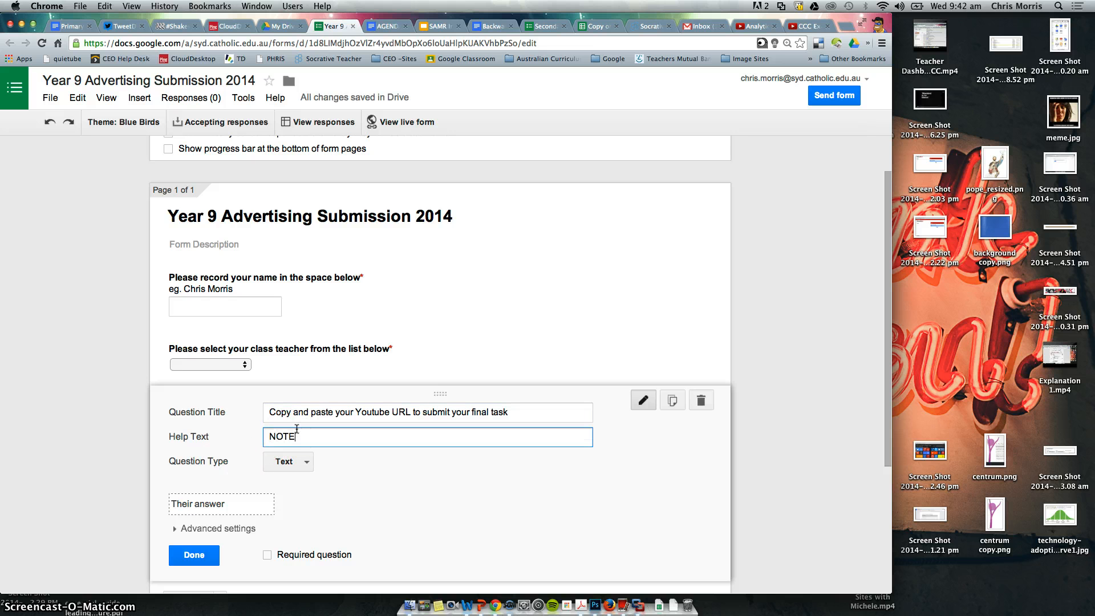
text(: Please make your videos unlisted as per )
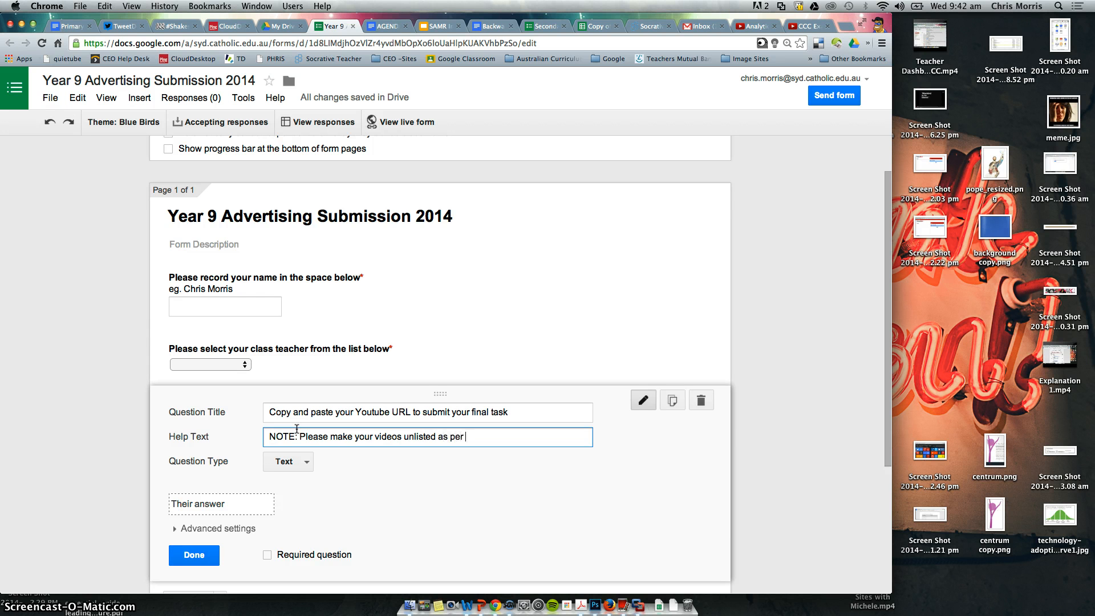
text(the task instructions)
scroll(299, 502, down, 2)
click(266, 498)
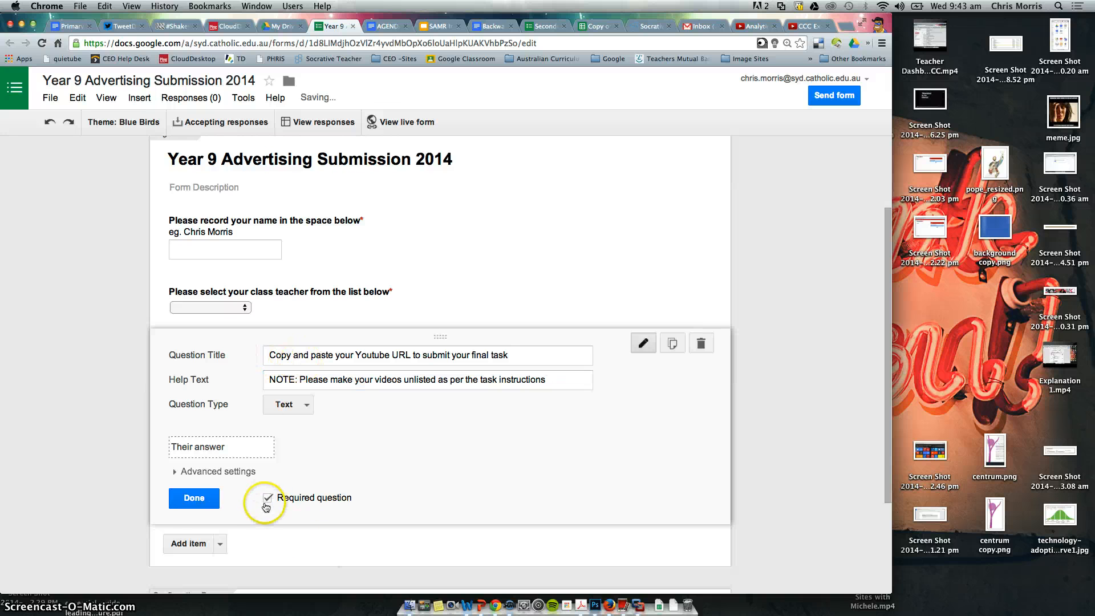
click(197, 498)
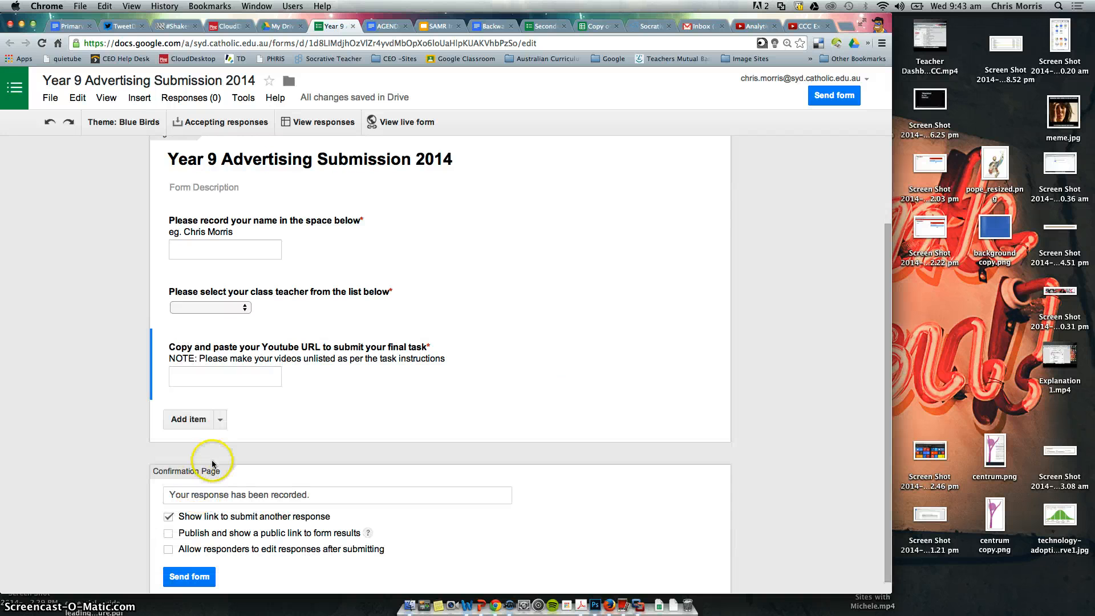
scroll(422, 262, up, 3)
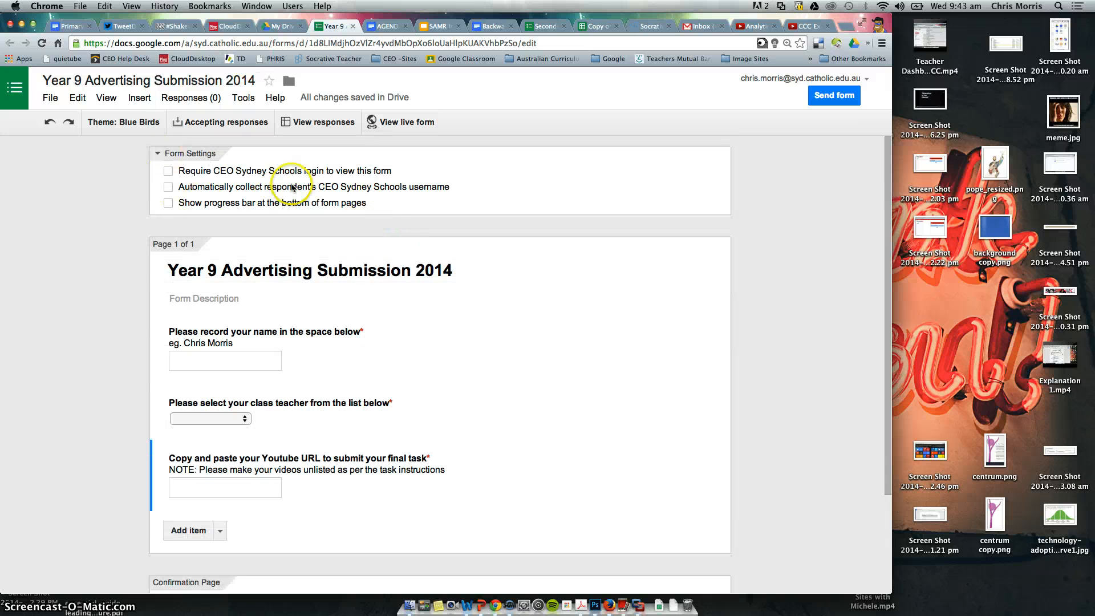
Sort My Drive by Last Modified, then move to the Evaluation (Responses) spreadsheet.
click(281, 26)
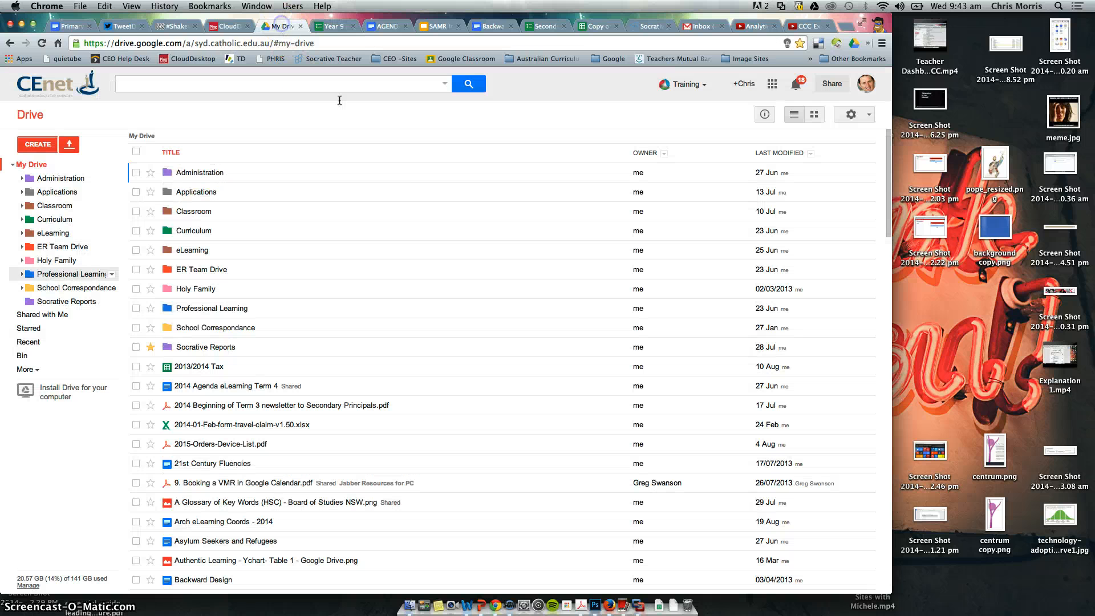
click(766, 155)
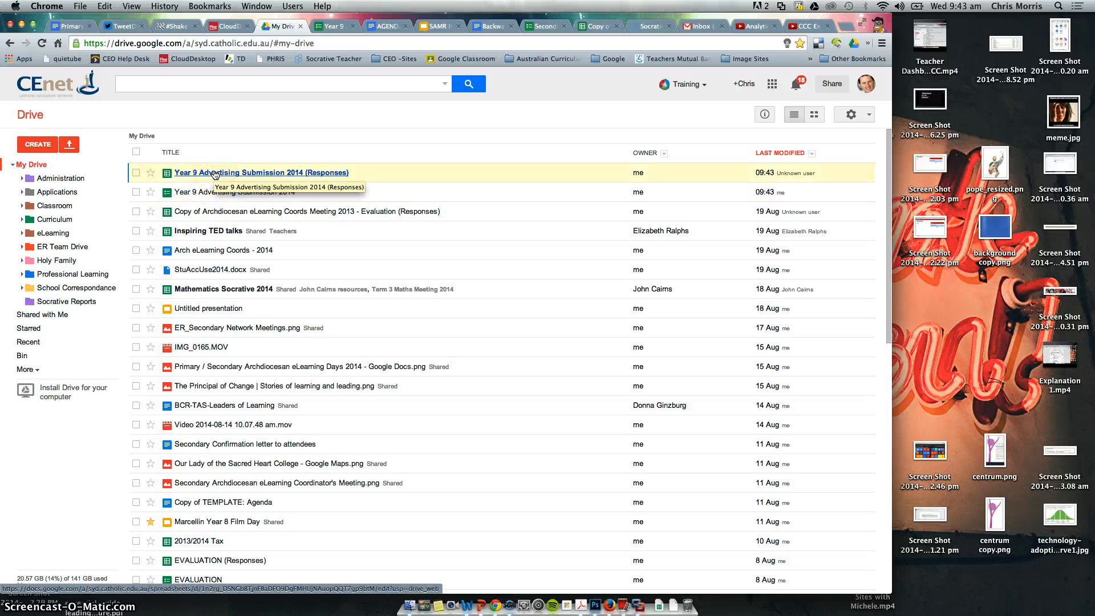
click(541, 27)
click(598, 27)
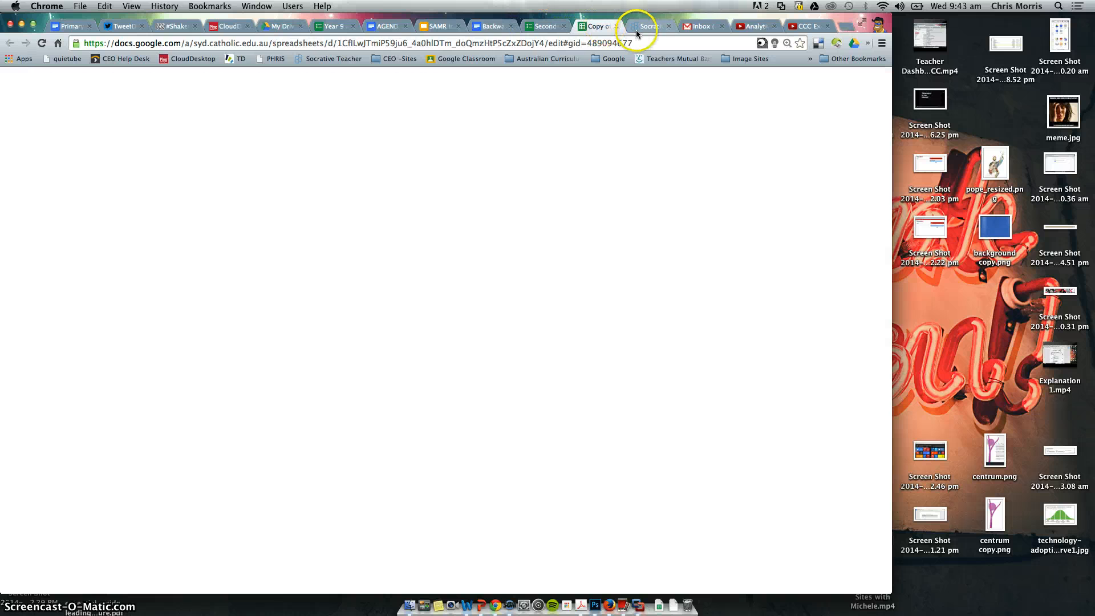
Return to the Year 9 Advertising Submission 2014 form and click into its title.
click(334, 26)
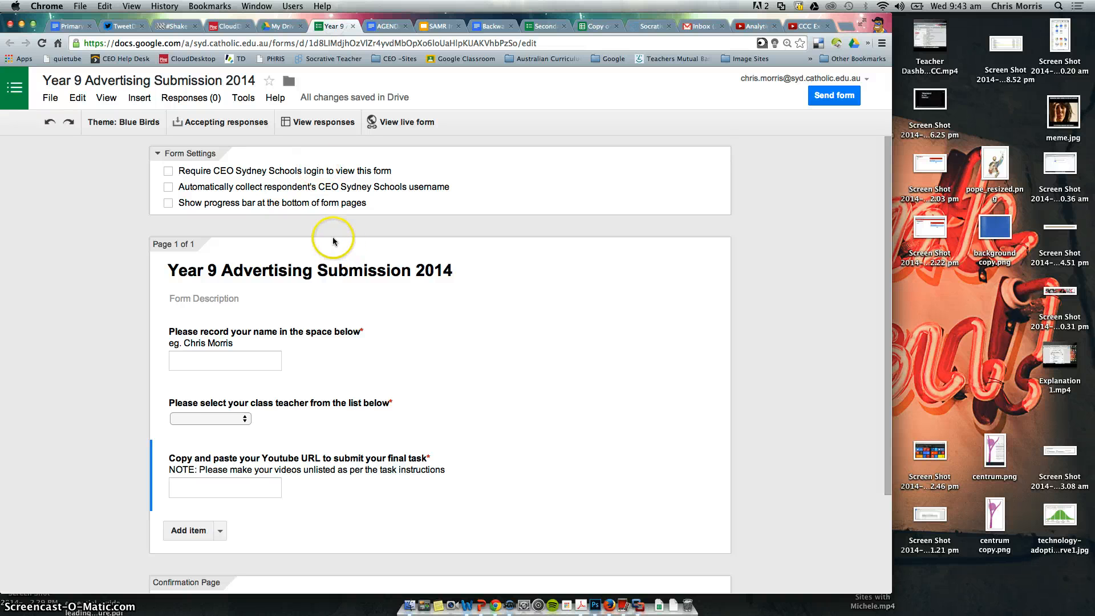
click(439, 276)
scroll(480, 273, down, 1)
scroll(481, 272, up, 1)
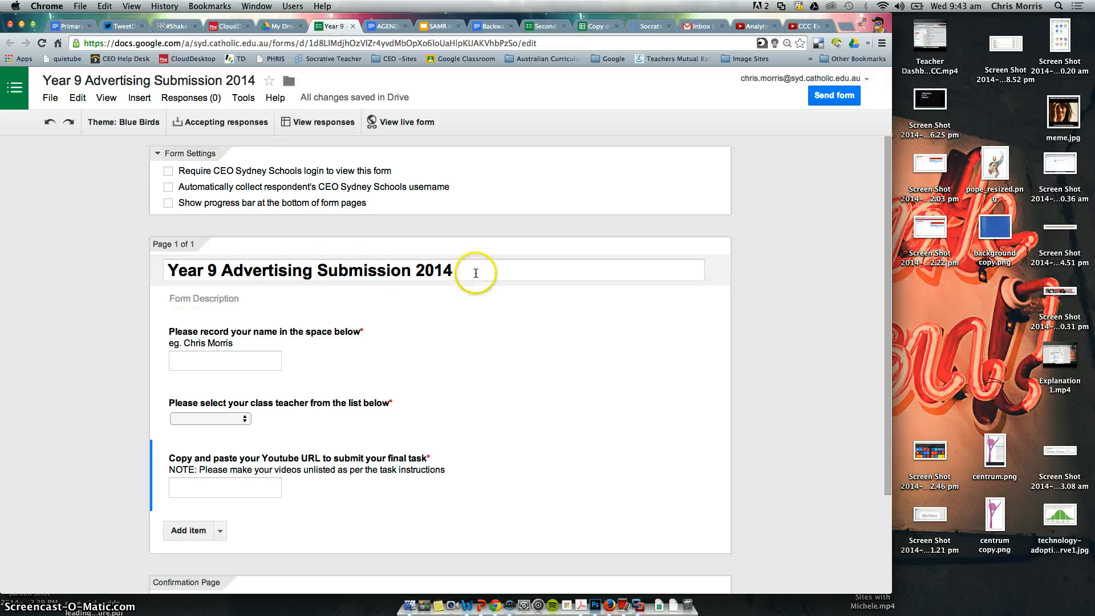
click(827, 100)
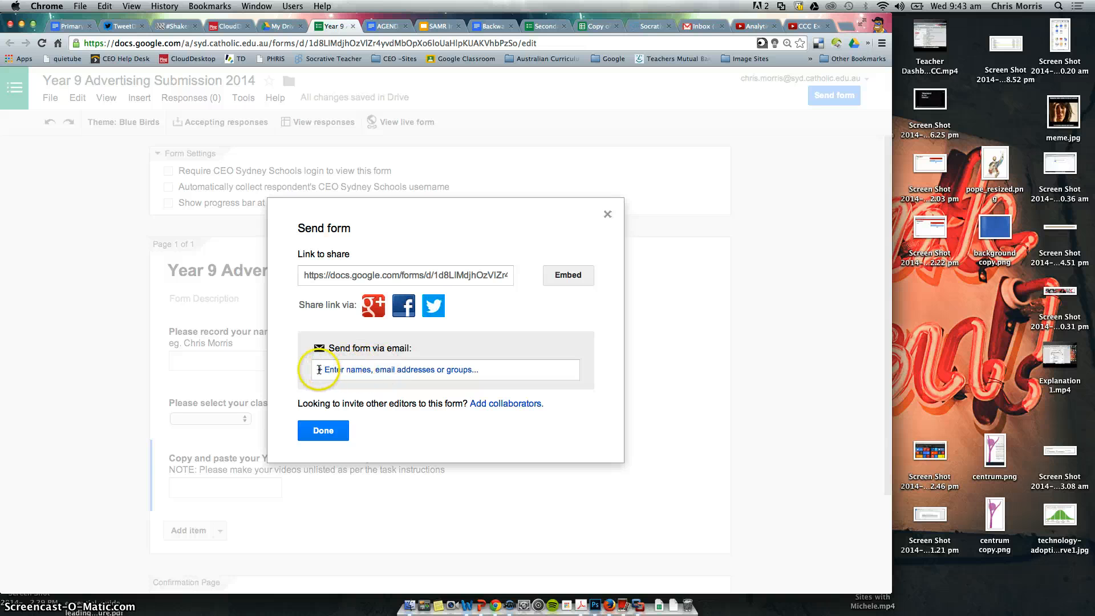
click(381, 370)
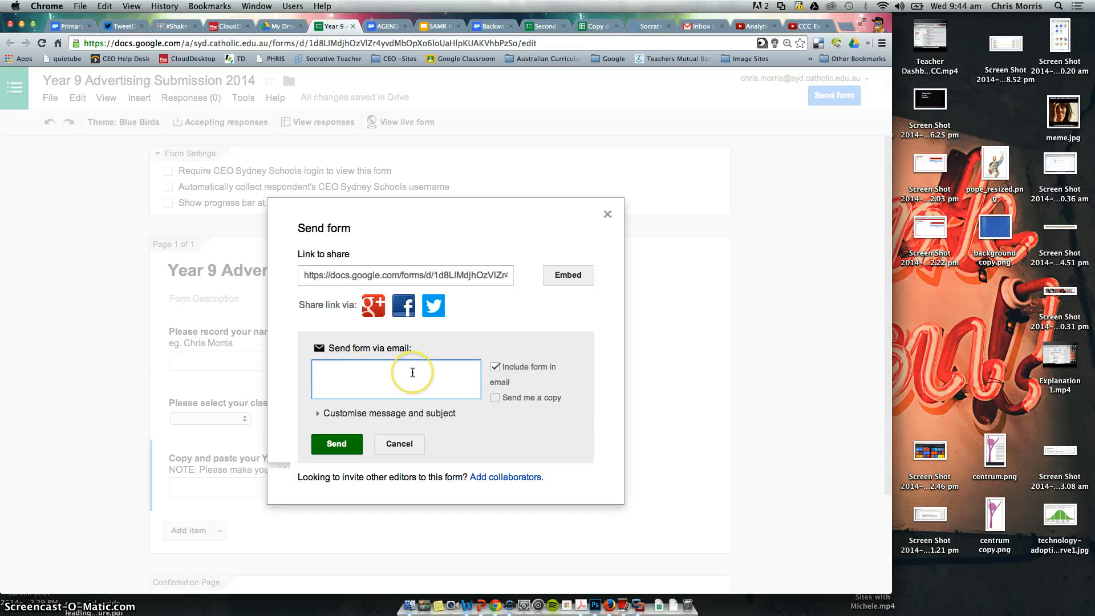
click(399, 444)
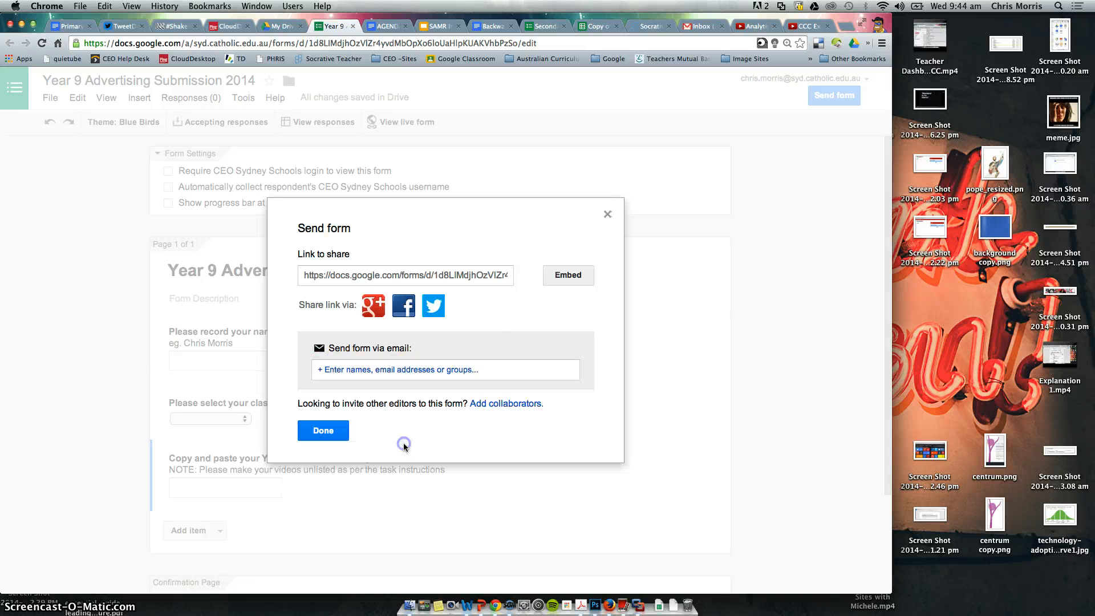
Dismiss the send options and leave the live form view for the Year 9 form editor.
click(607, 214)
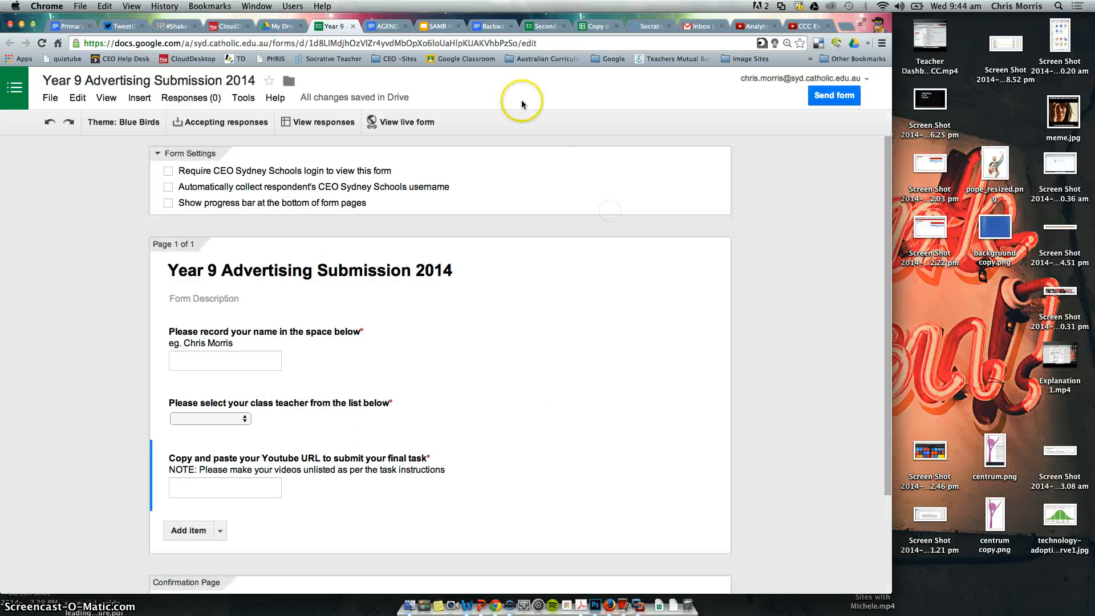
click(533, 43)
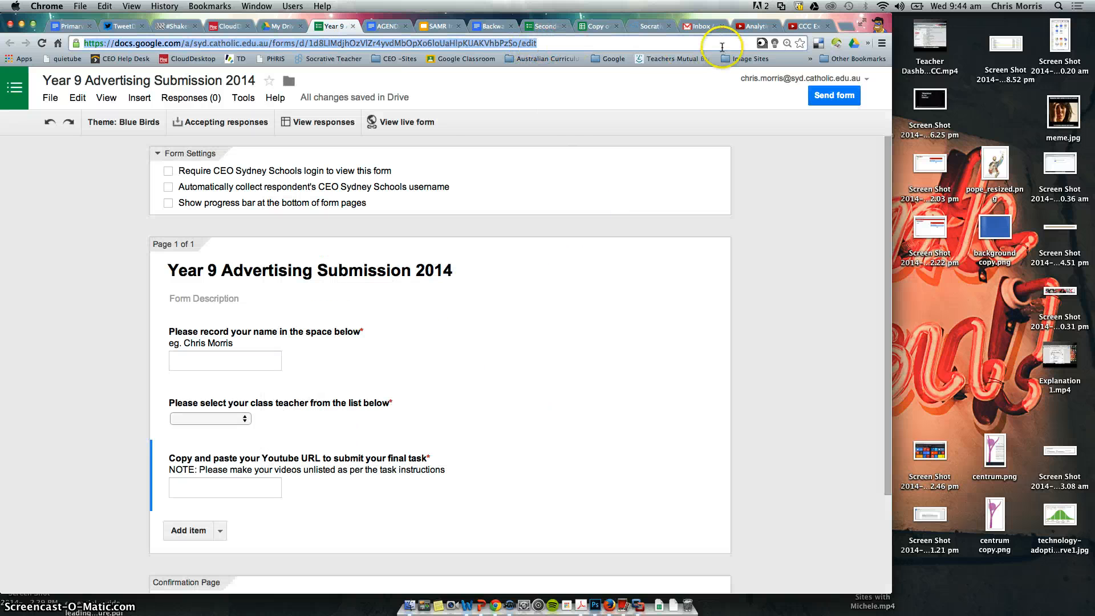
click(379, 125)
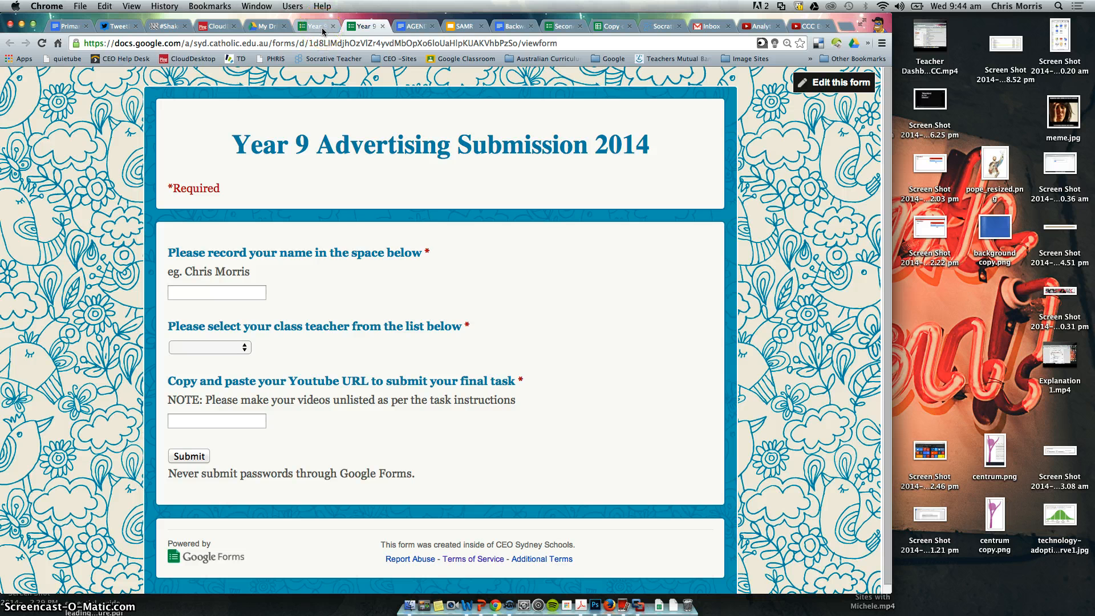
click(317, 180)
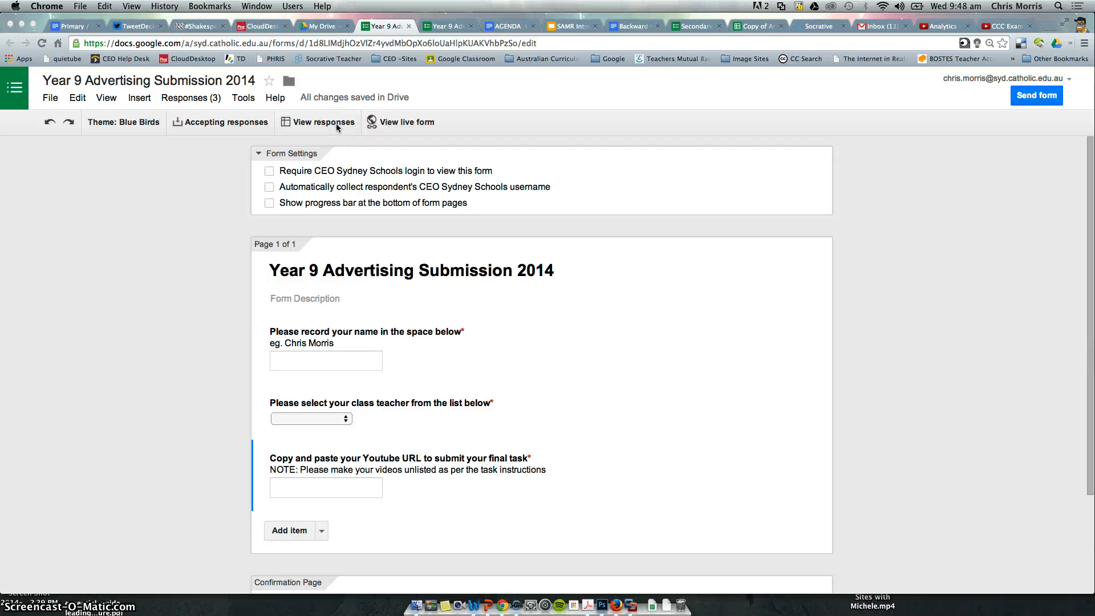
Check My Drive for the responses file, then switch the Year 9 form to not accepting responses.
click(317, 26)
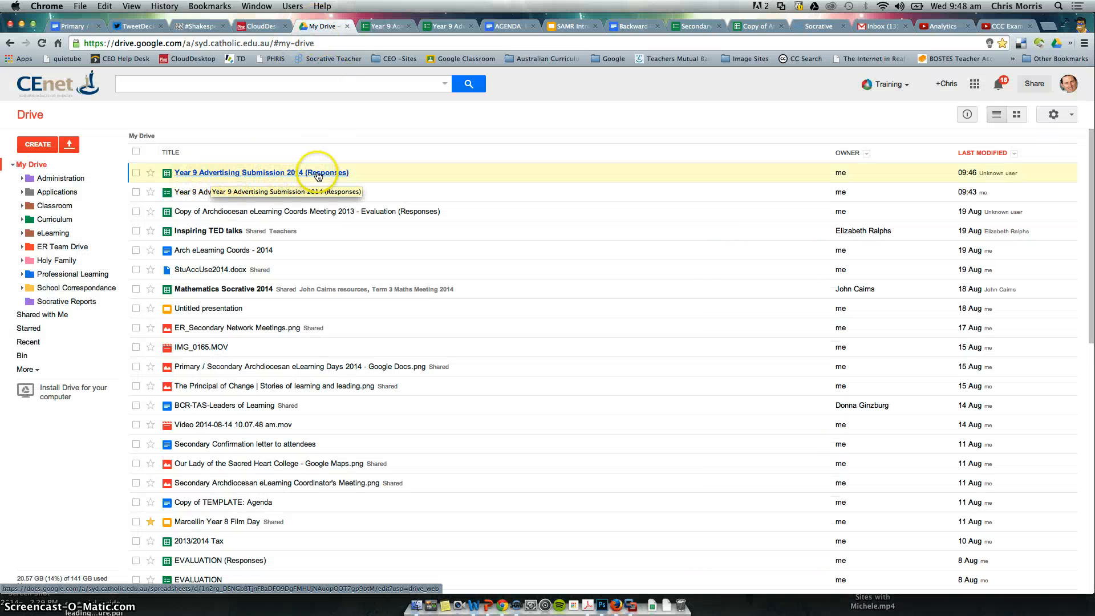
click(384, 26)
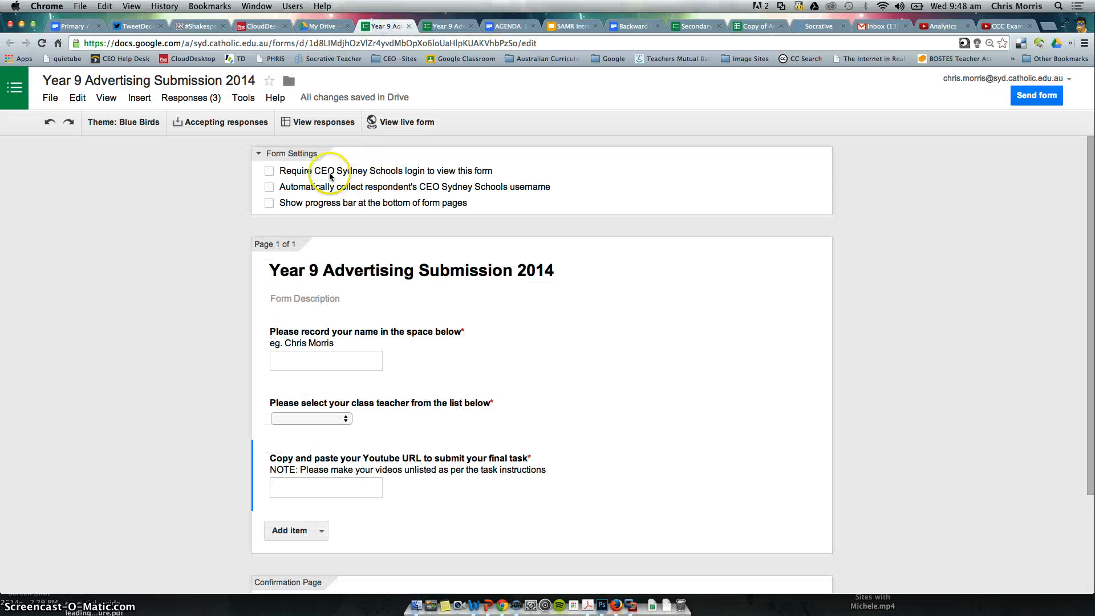
click(243, 126)
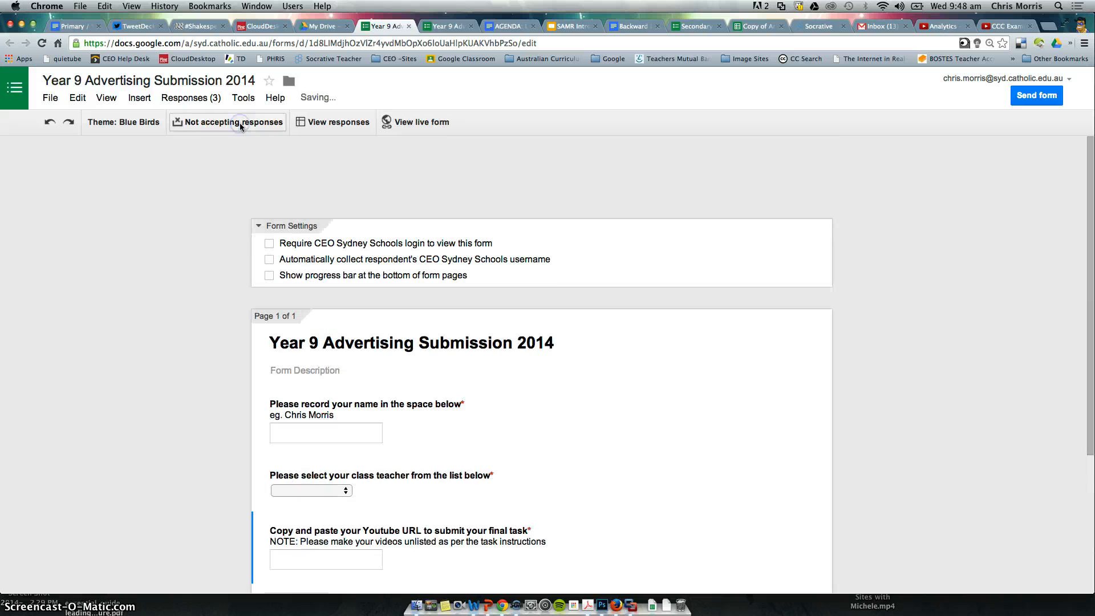
From the closed-form message, open the responses spreadsheet listing the three submissions.
click(271, 170)
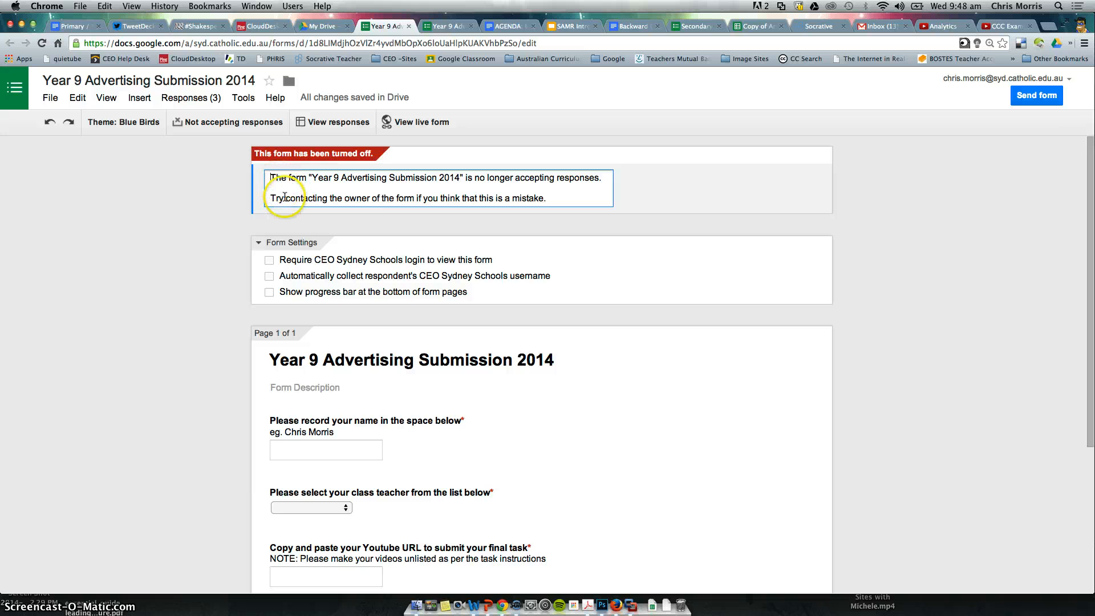
click(318, 123)
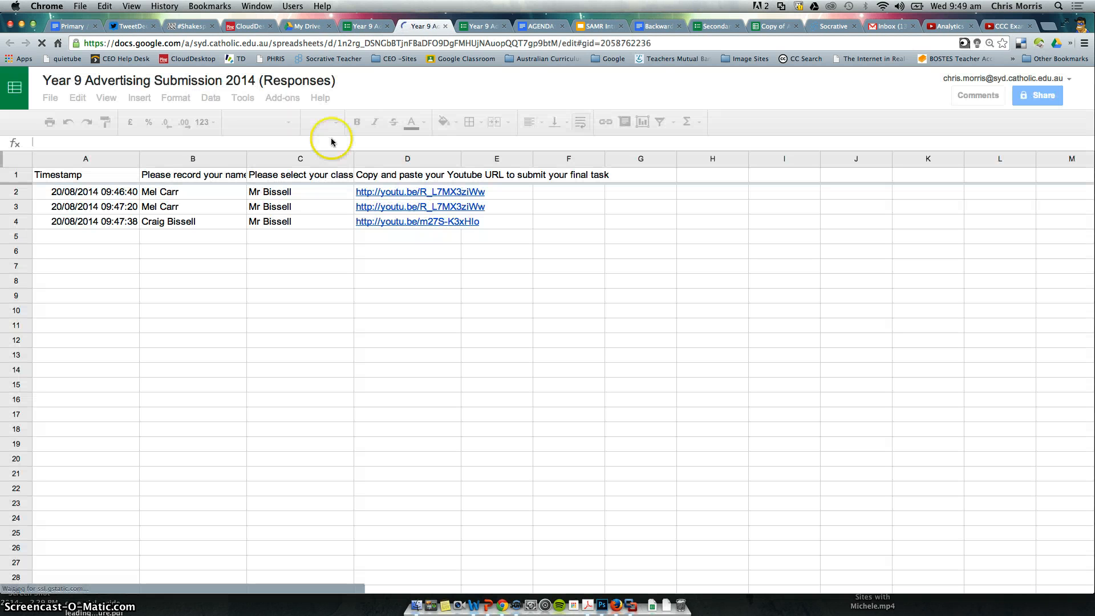
Widen columns D and E and enter the heading 'Comments' in cell E1.
double_click(460, 157)
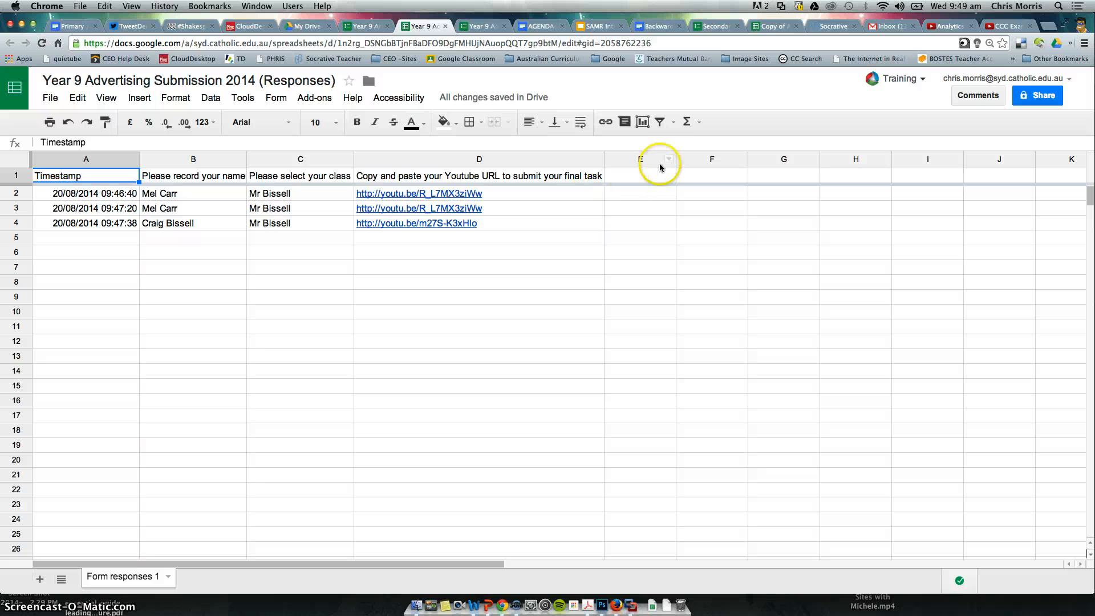
drag(675, 157, 739, 158)
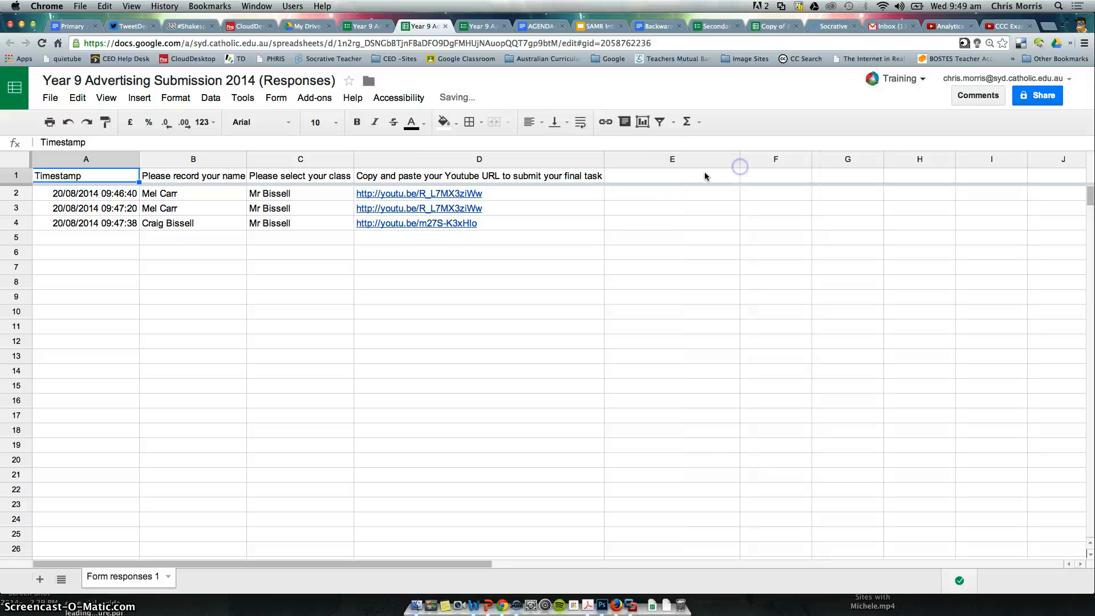
click(686, 176)
double_click(686, 176)
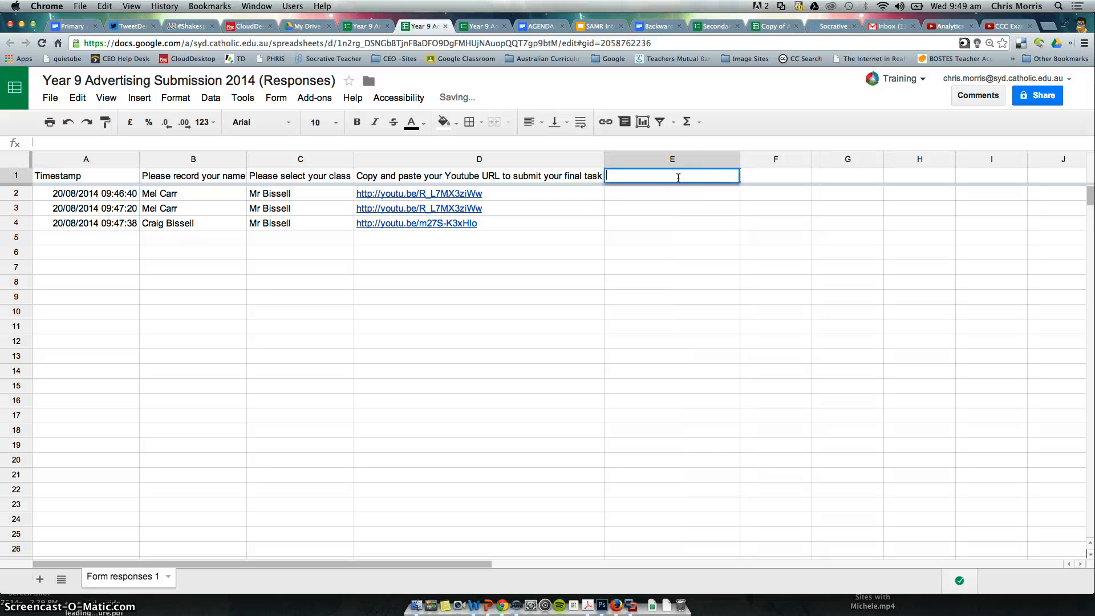
text(Comments)
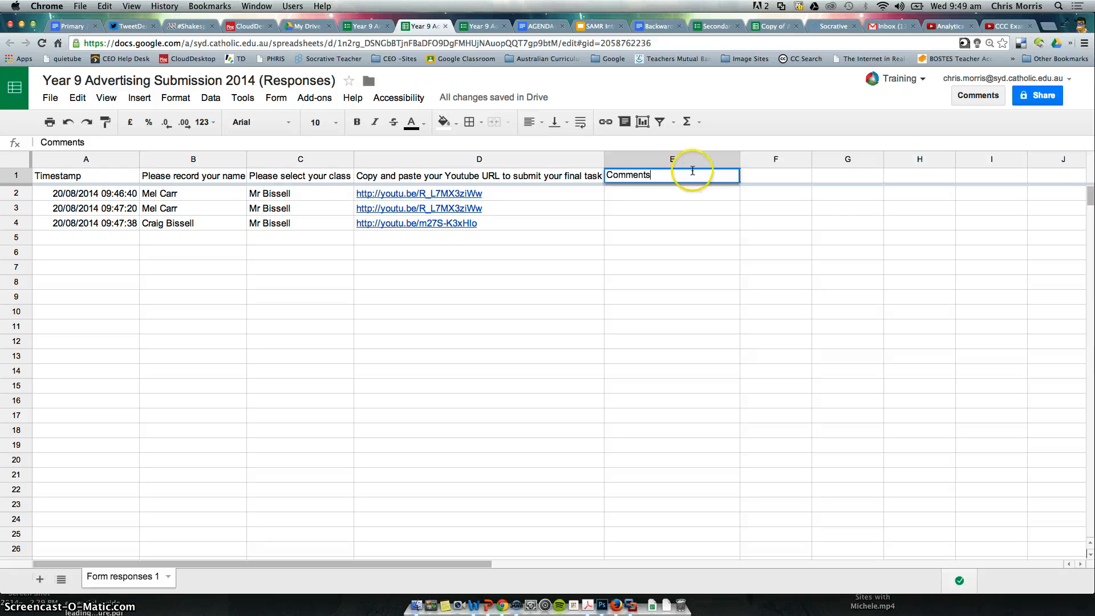
click(646, 195)
Enter the heading 'Marks' in cell F1 and bring up the sheet's sharing settings.
click(645, 210)
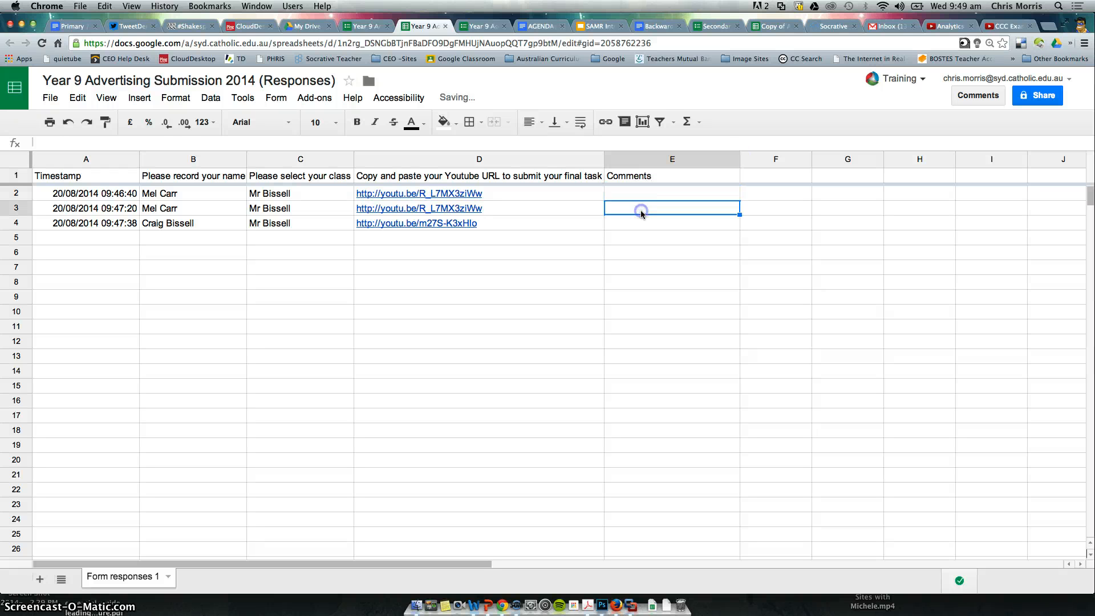
click(770, 175)
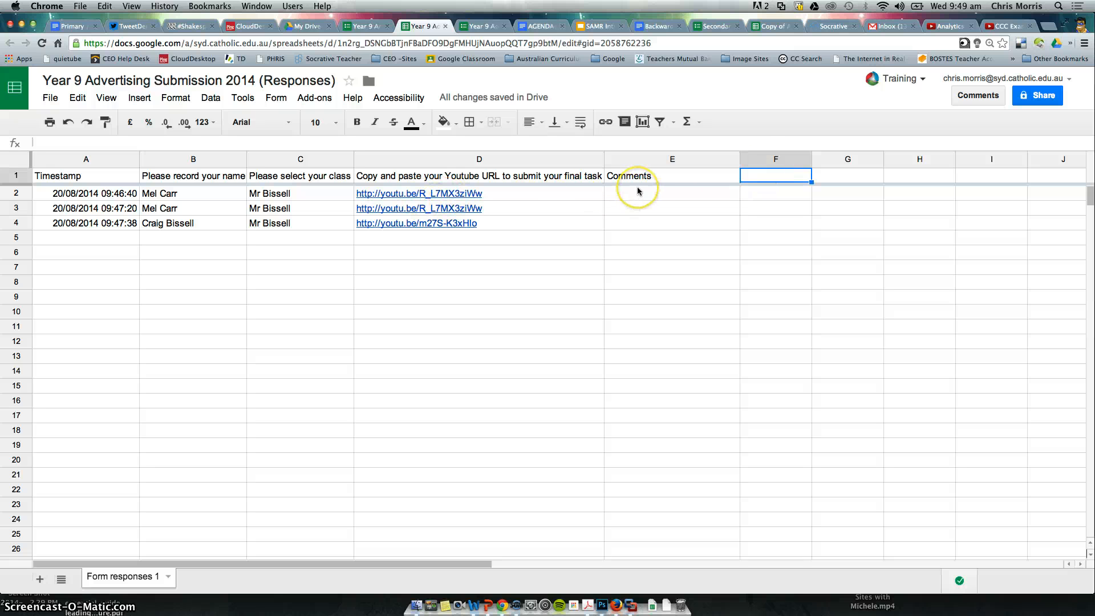
text(Marks)
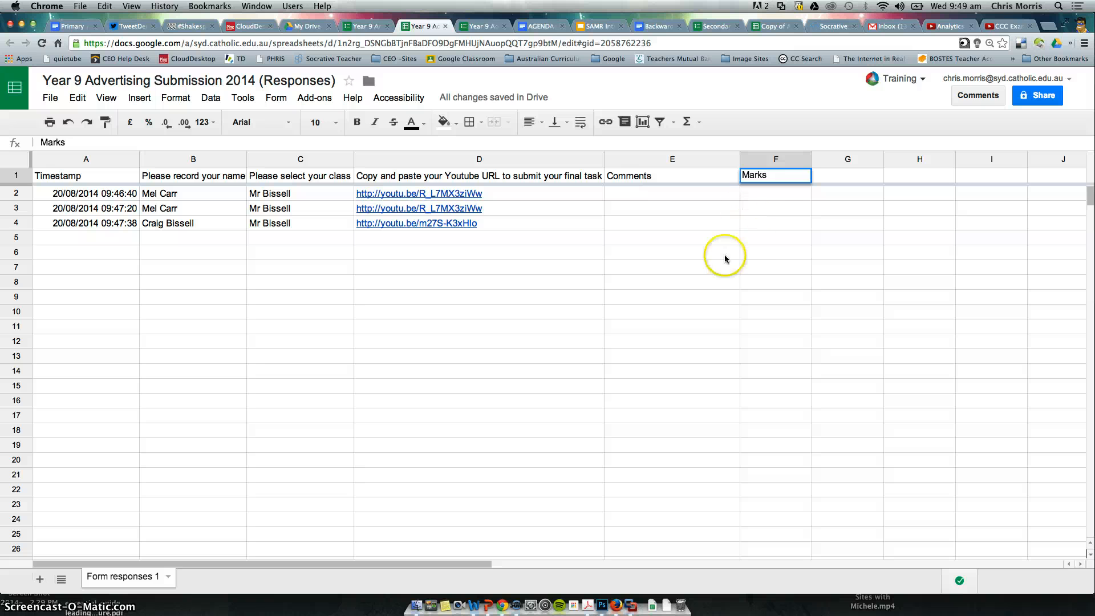
click(767, 238)
click(766, 194)
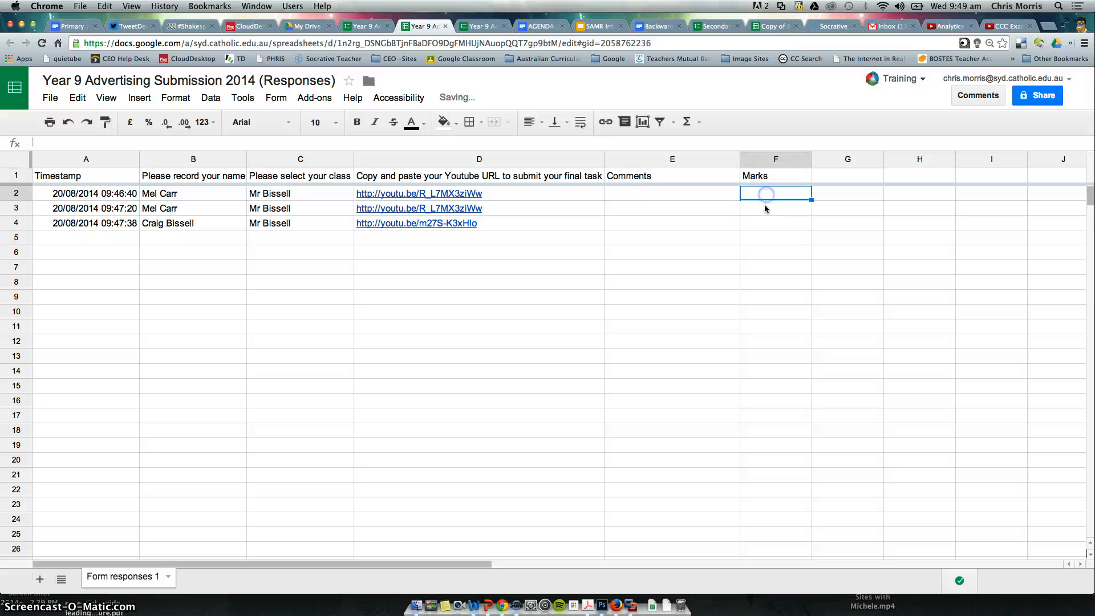
click(764, 207)
click(1034, 96)
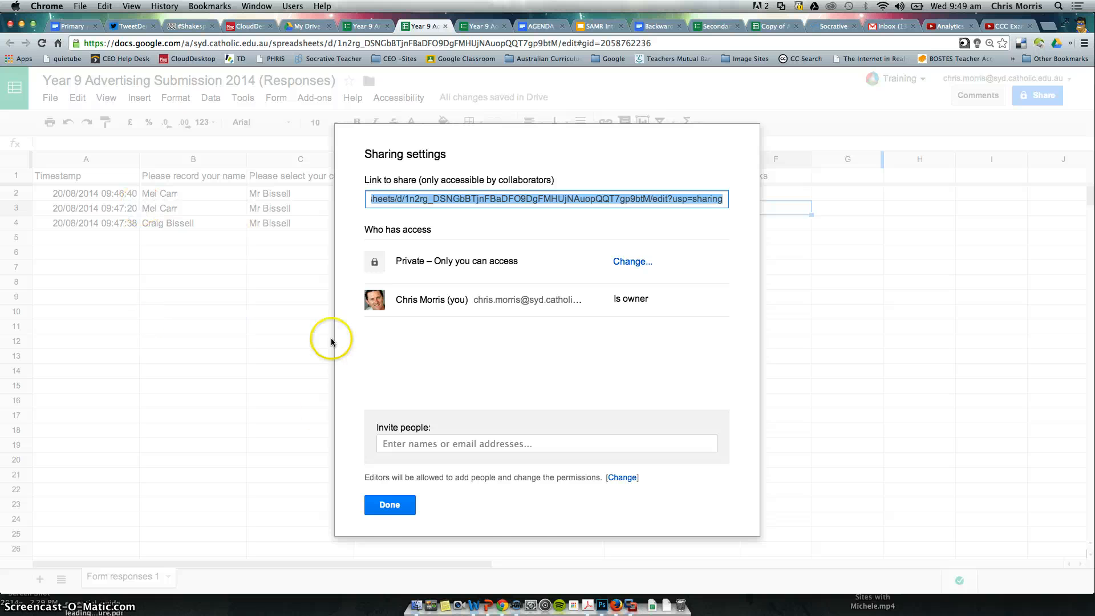
Dismiss the Sharing settings without inviting anyone, keeping the responses sheet private.
click(403, 444)
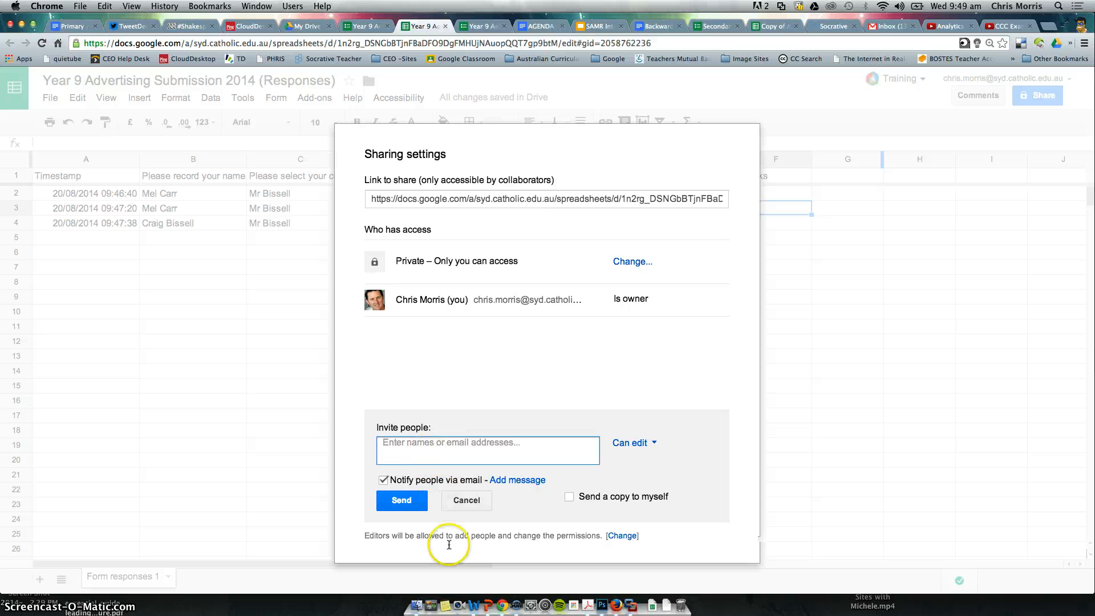
click(459, 502)
click(390, 505)
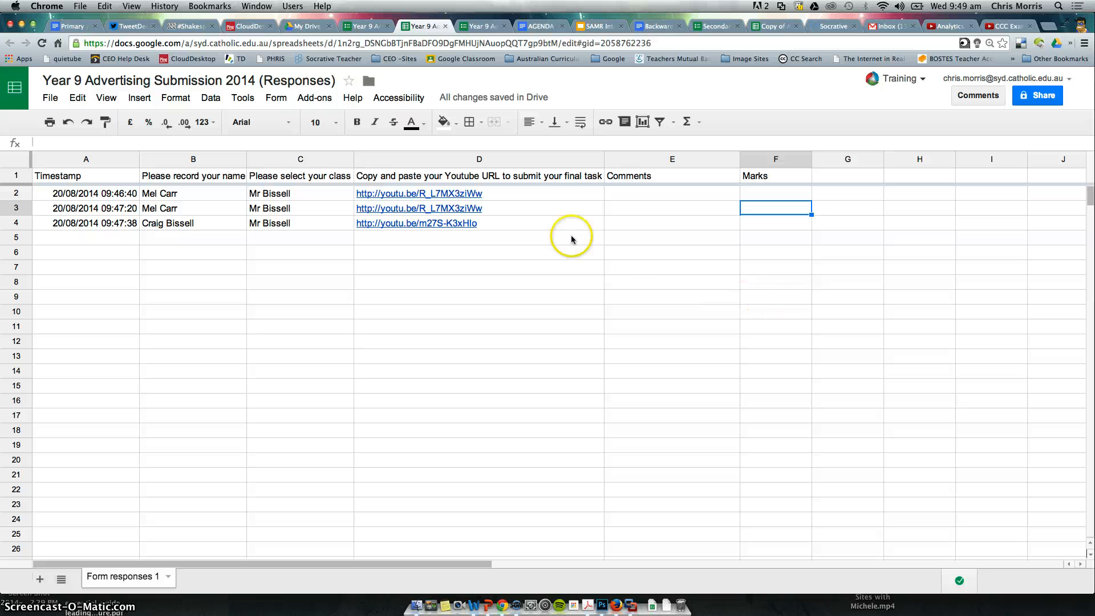
click(434, 194)
click(445, 215)
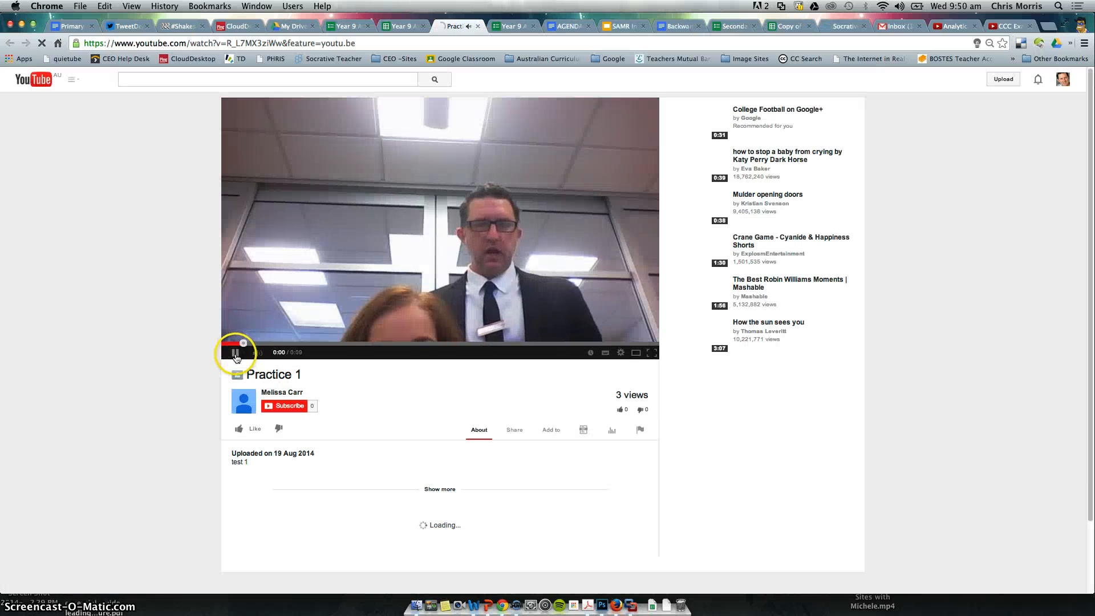
click(478, 26)
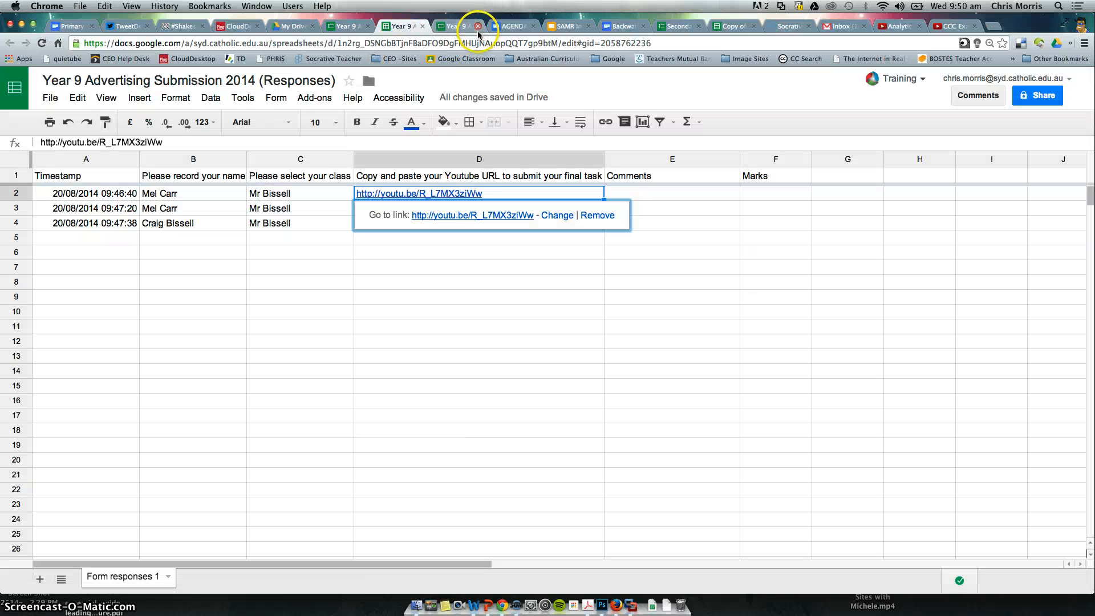
click(473, 265)
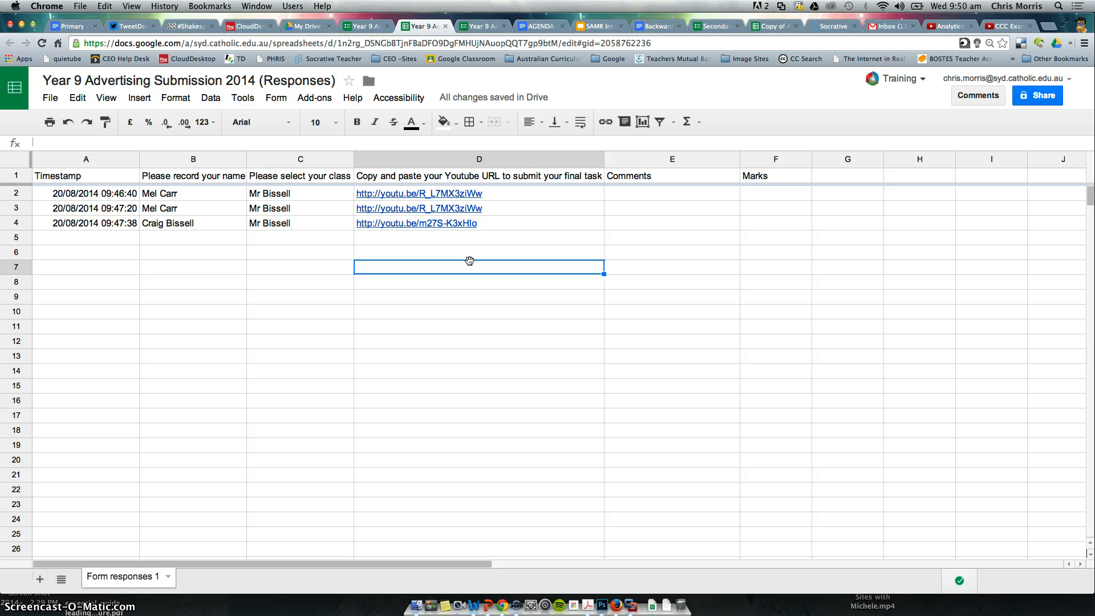
click(402, 223)
click(429, 249)
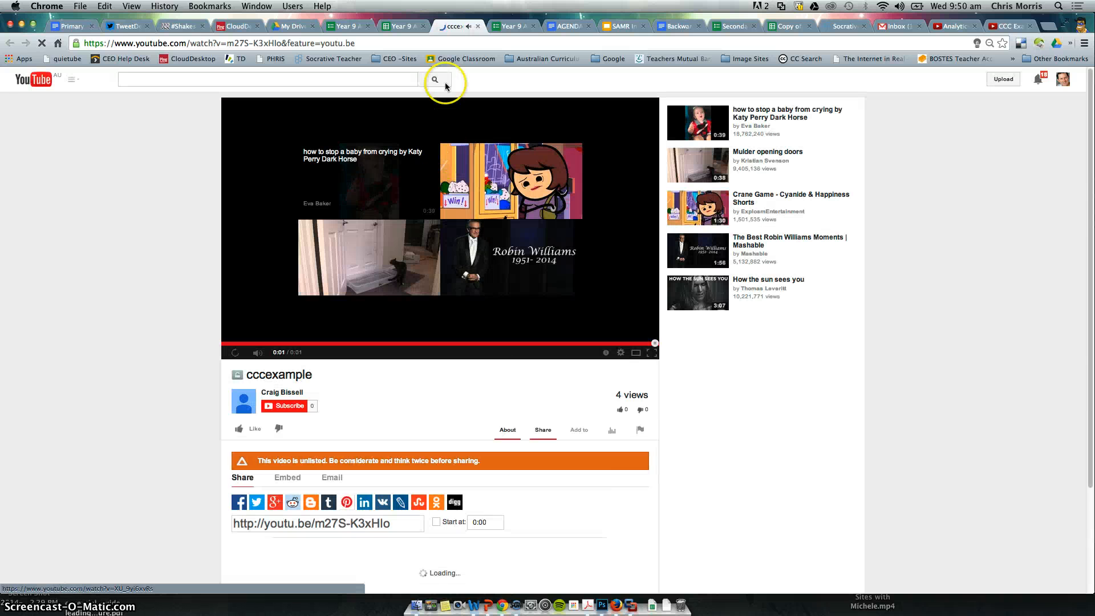
click(478, 27)
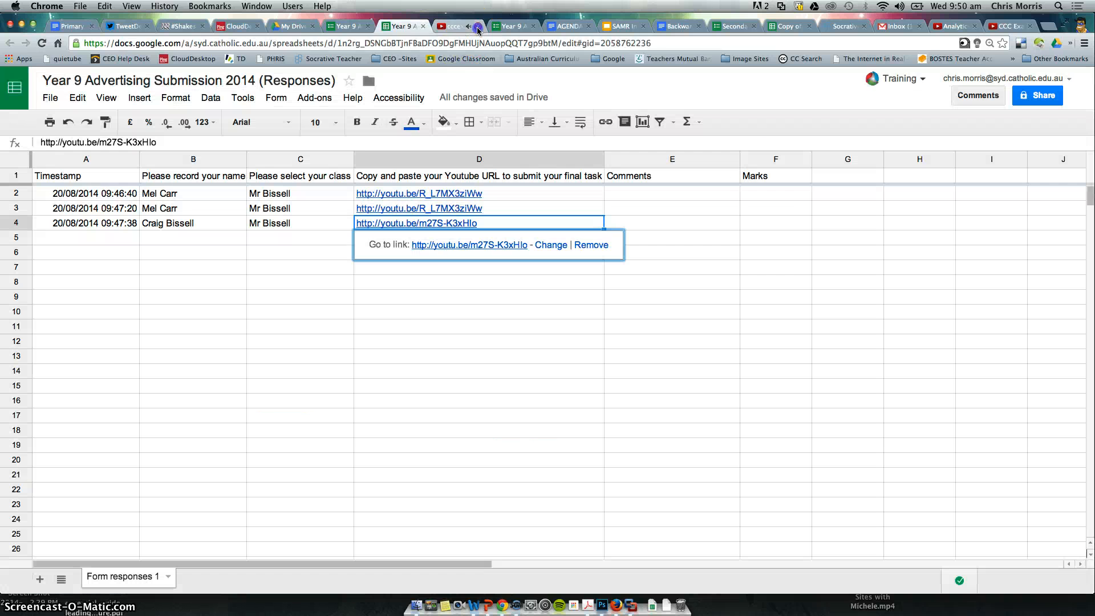
click(488, 296)
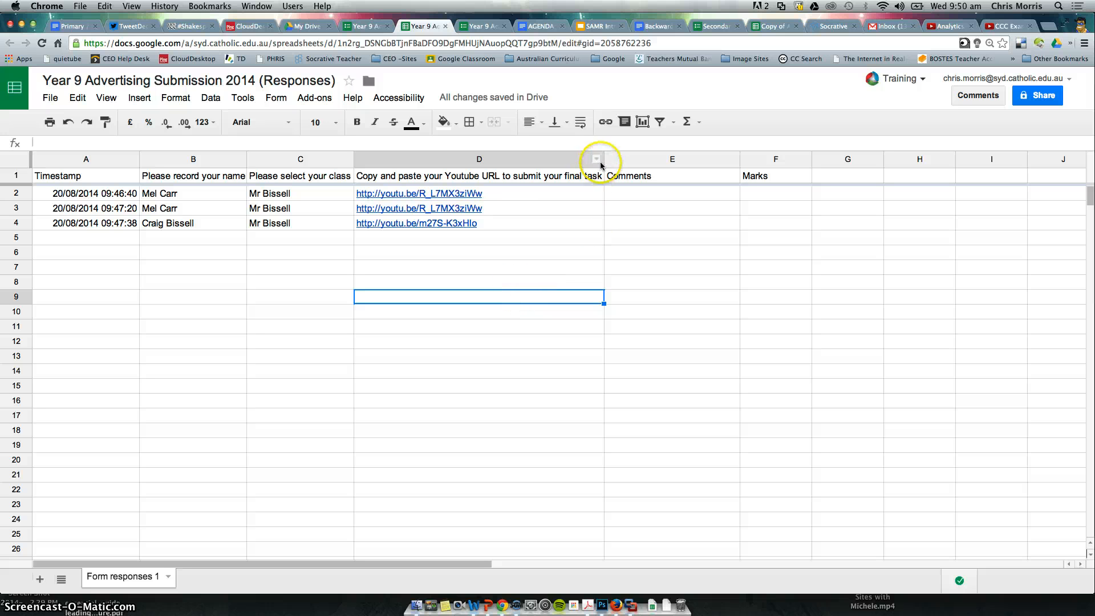
drag(600, 159, 622, 159)
click(587, 237)
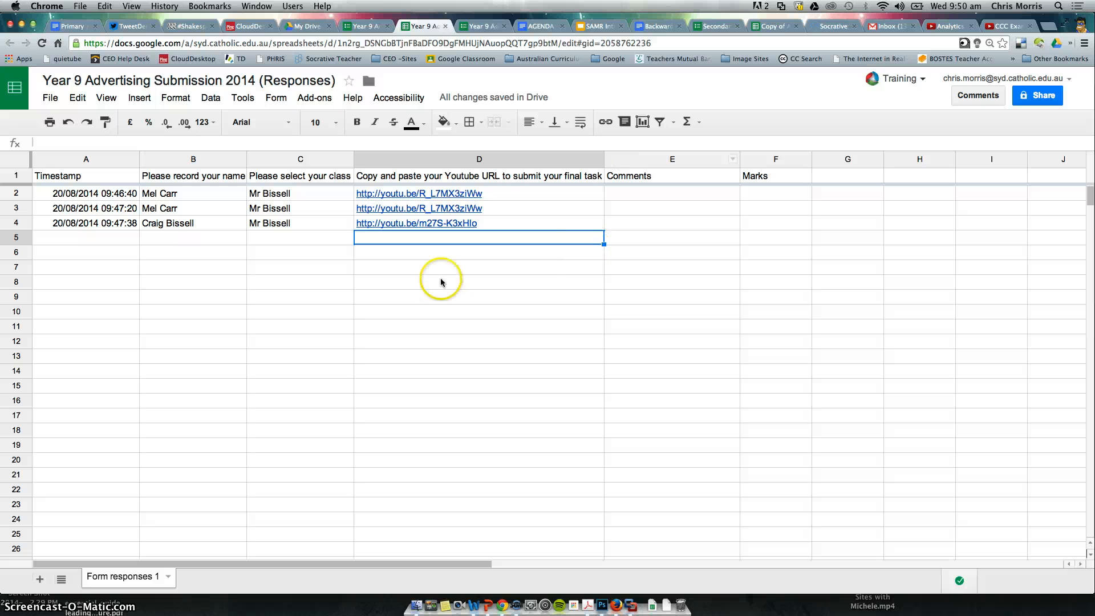